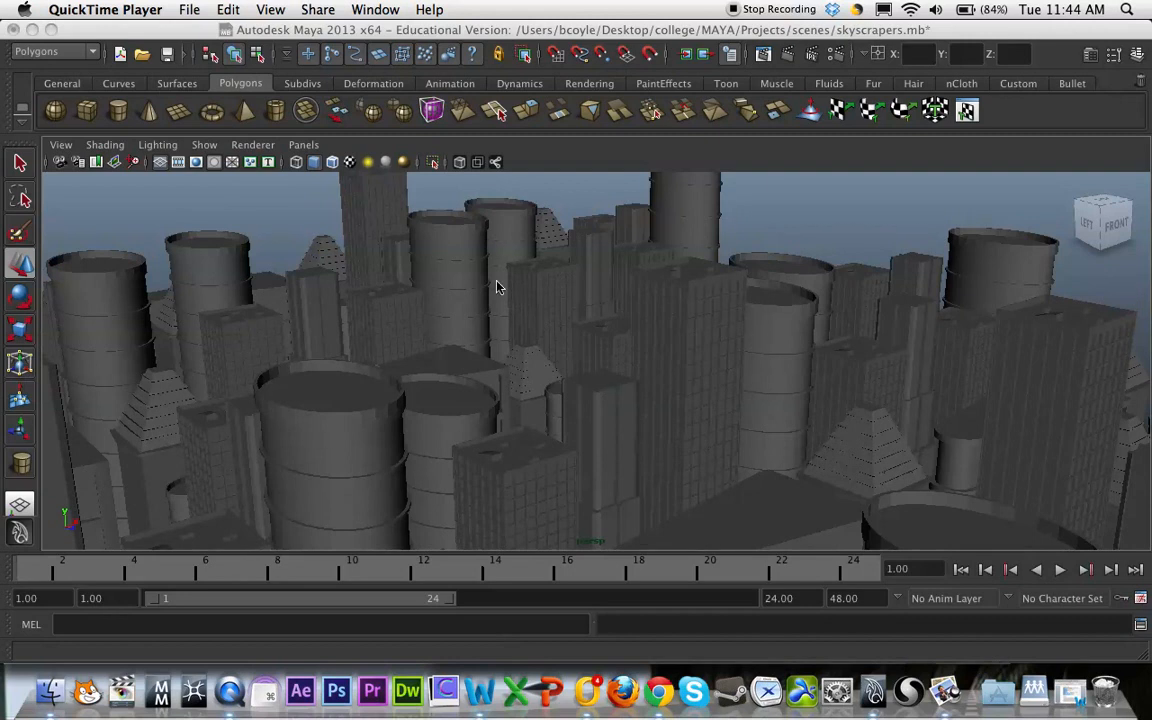
alt+drag(545, 363, 560, 405)
scroll(560, 405, up, 2)
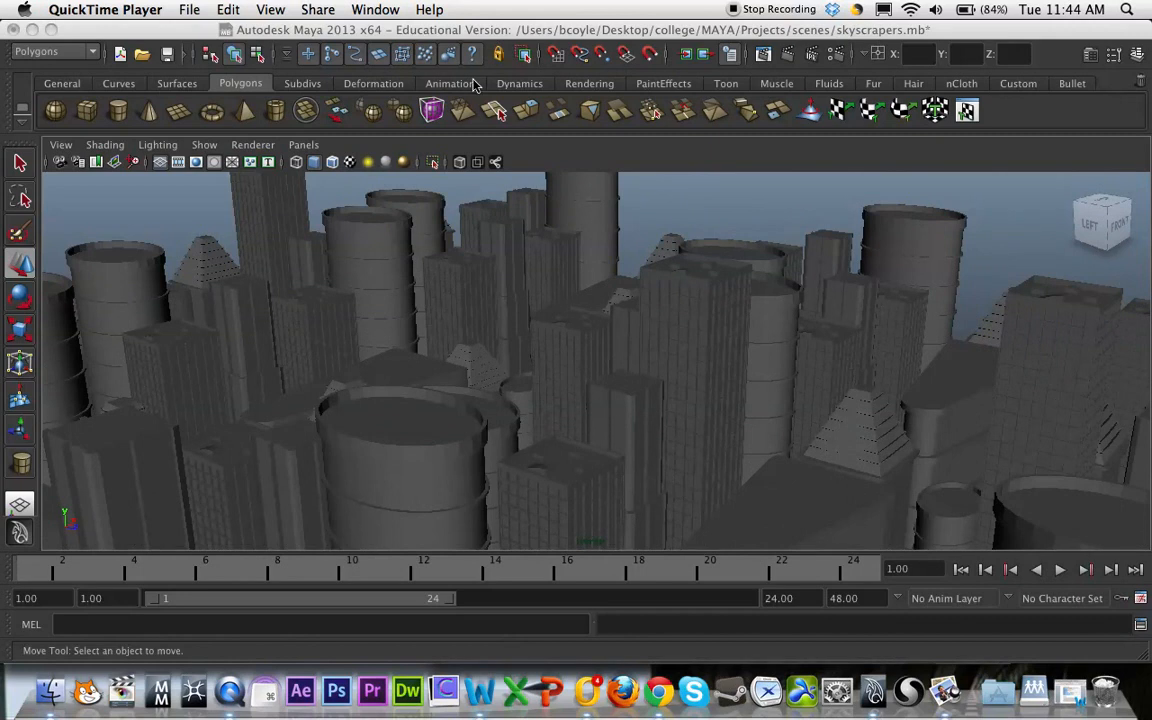
click(490, 47)
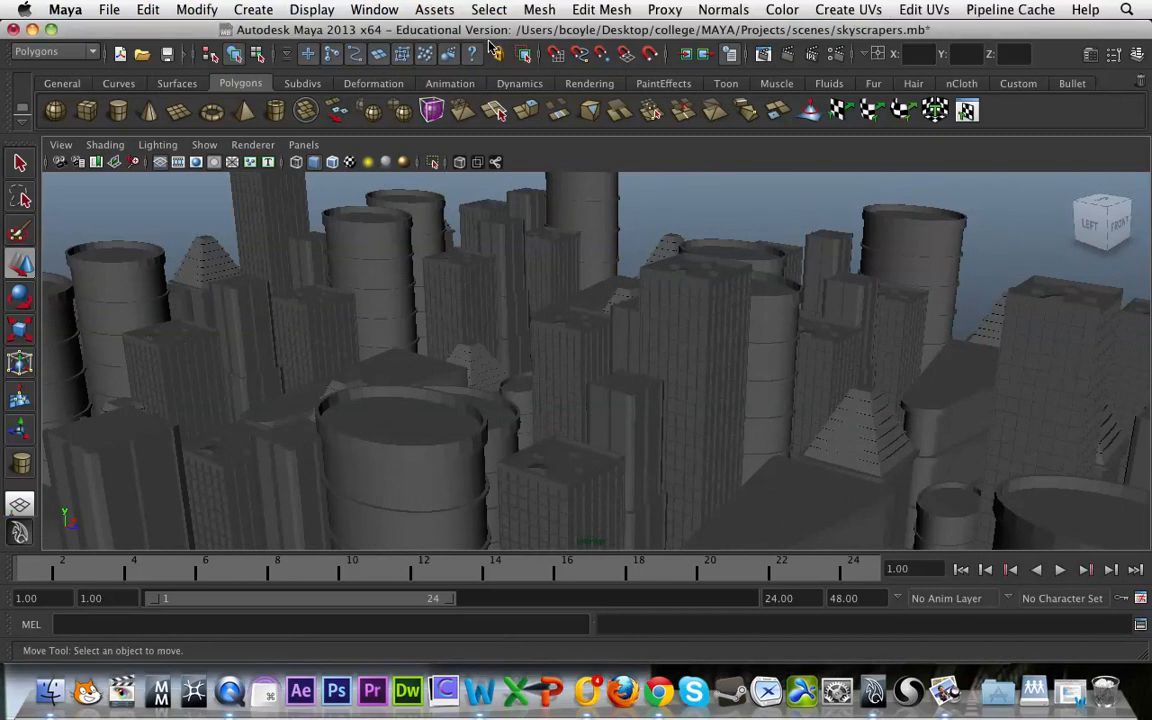
click(254, 9)
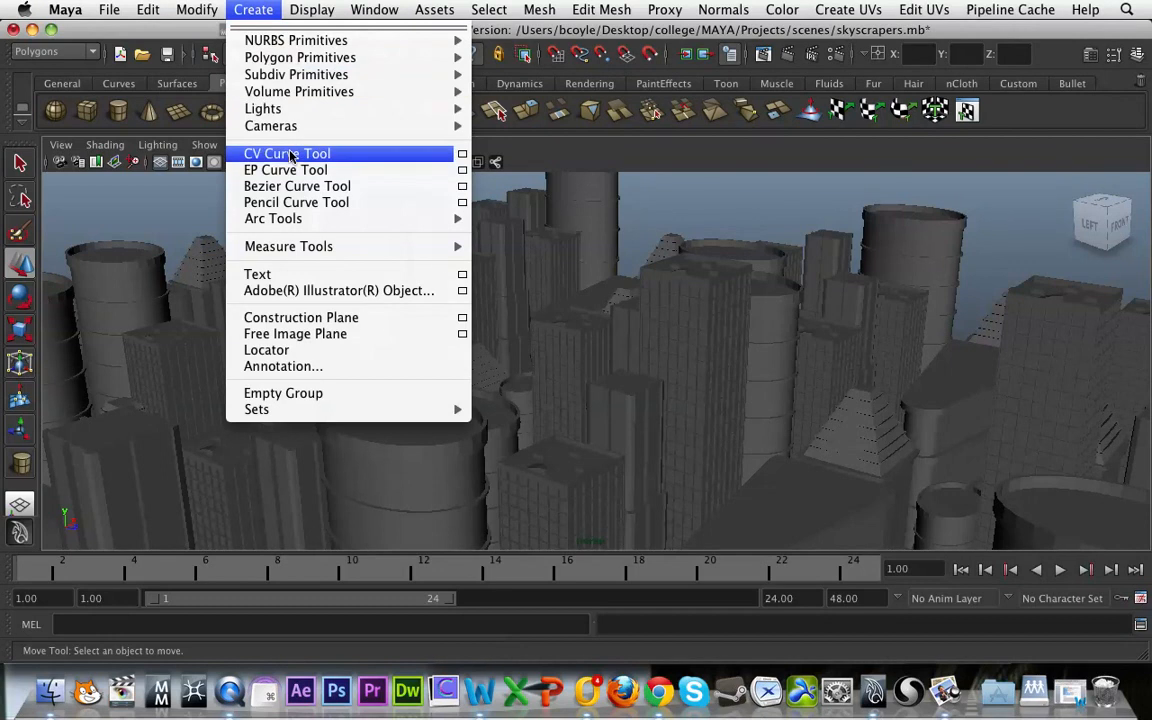
click(614, 322)
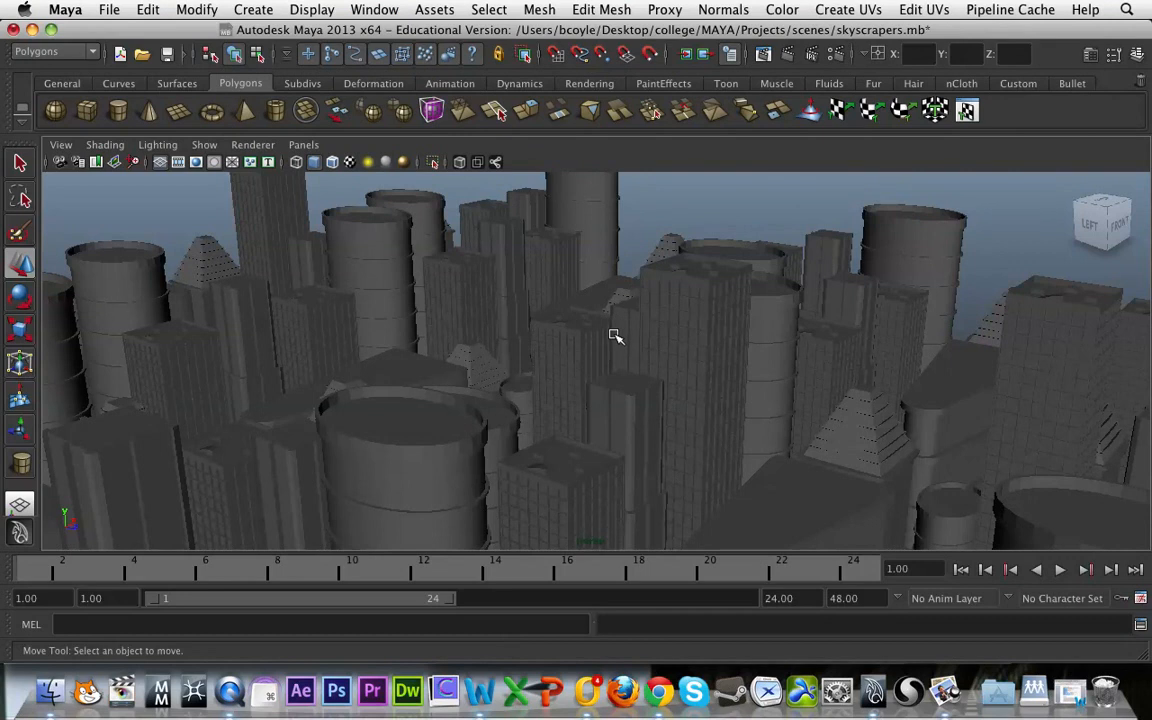
alt+drag(617, 347, 622, 352)
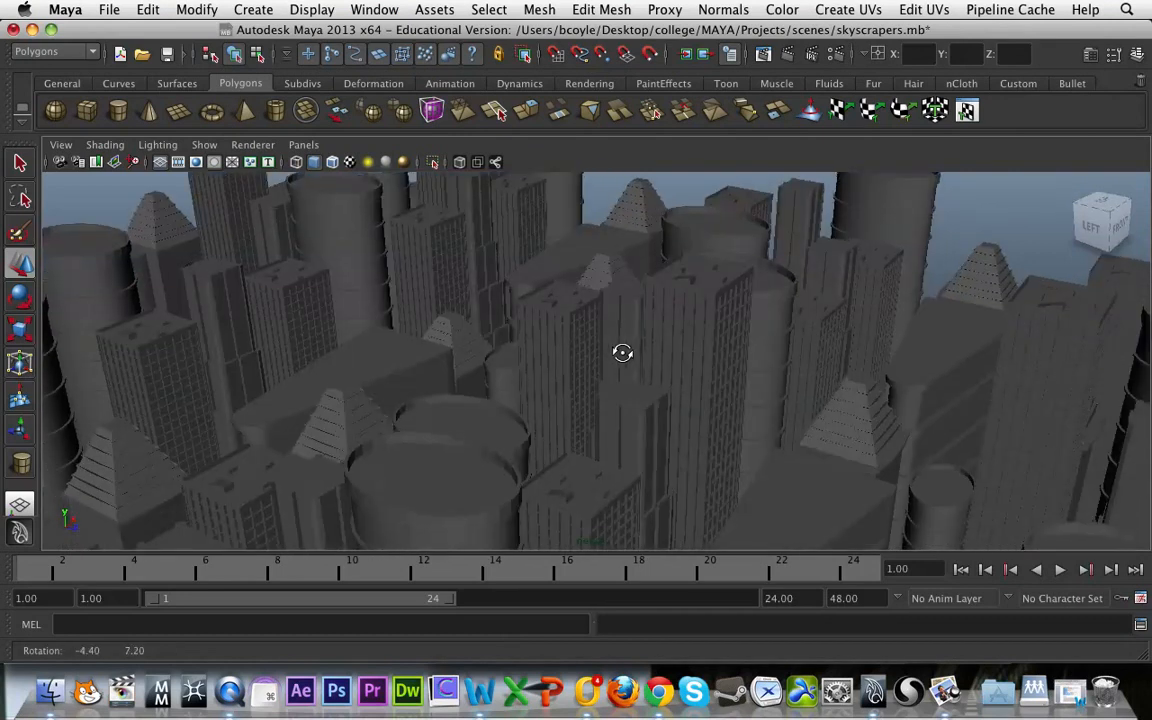
Bring up the full-size top view and frame the city blocks and the streets between them
key(space)
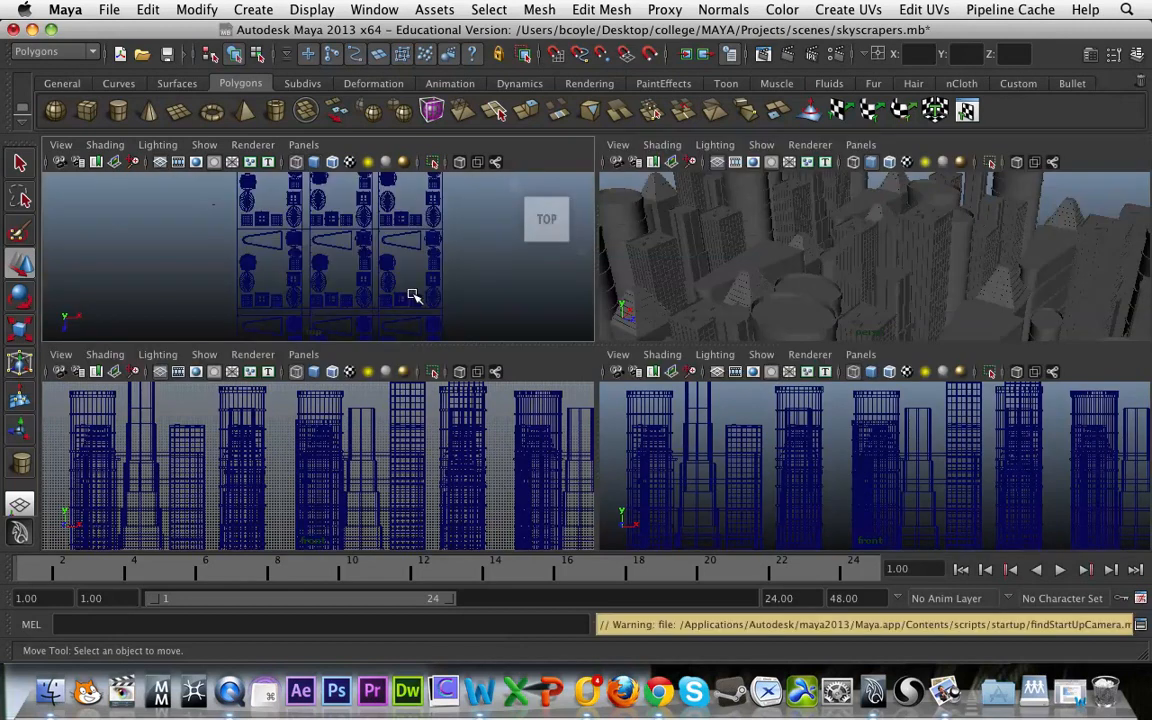
key(space)
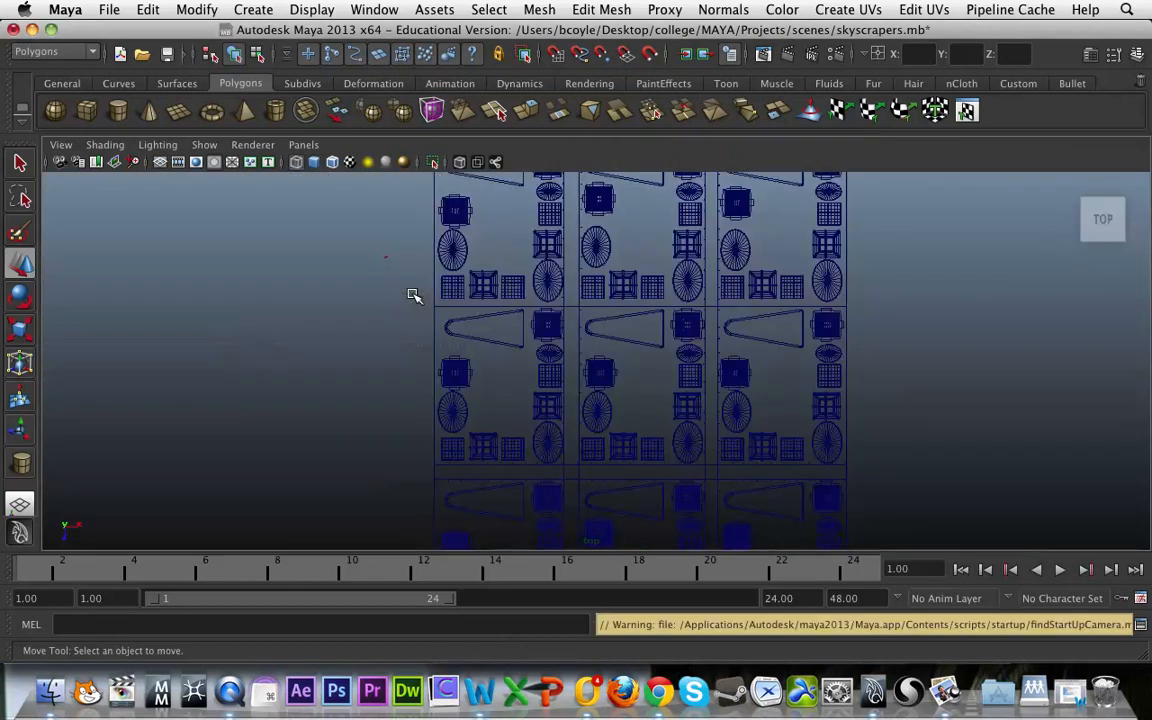
alt+middle_drag(712, 353, 661, 397)
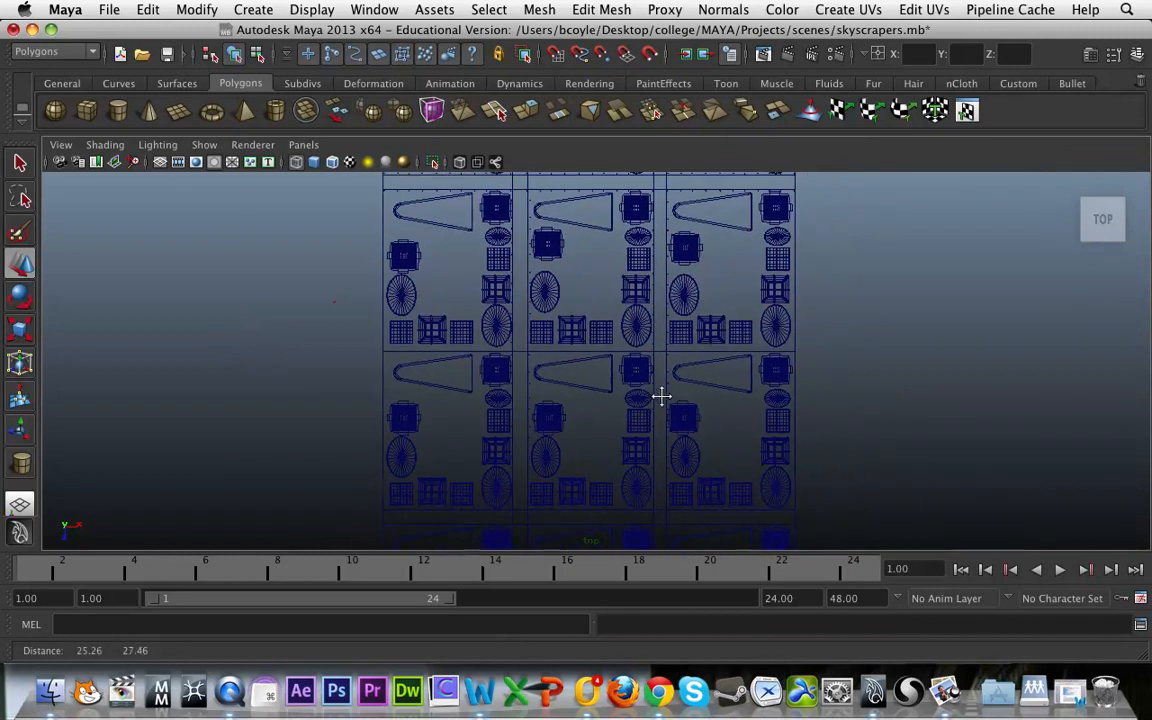
alt+right_drag(660, 351, 663, 329)
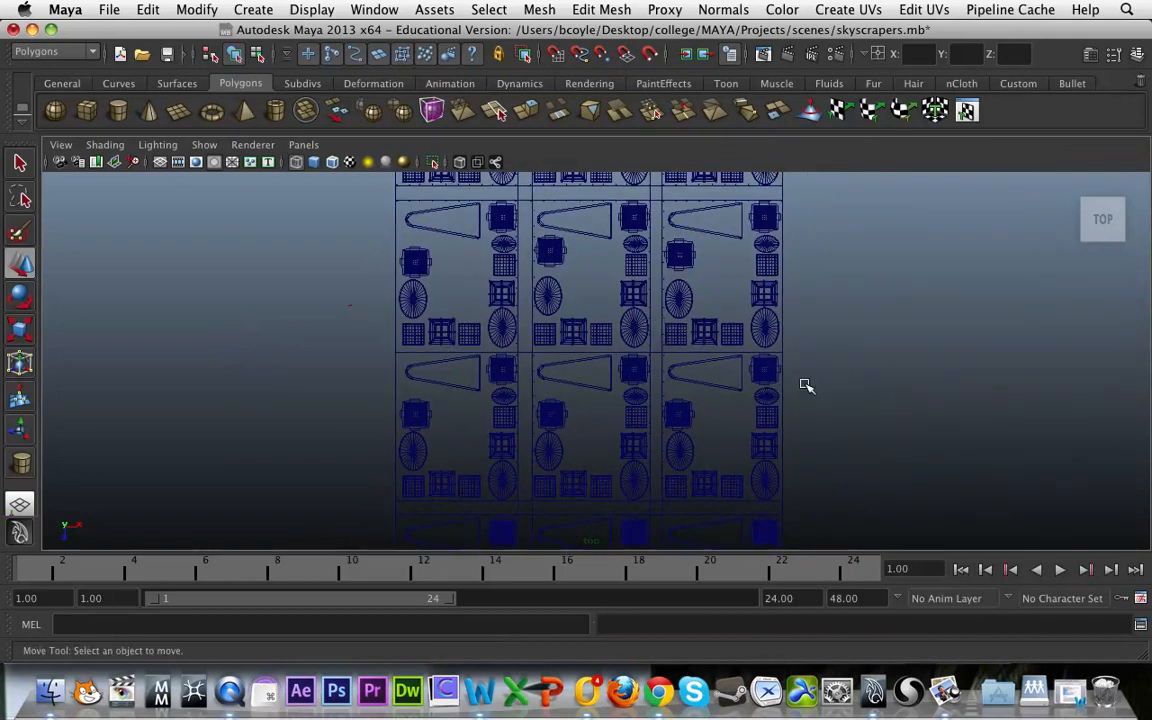
alt+middle_drag(820, 334, 852, 175)
alt+right_drag(733, 339, 715, 434)
alt+middle_drag(667, 247, 709, 309)
alt+right_drag(702, 338, 694, 383)
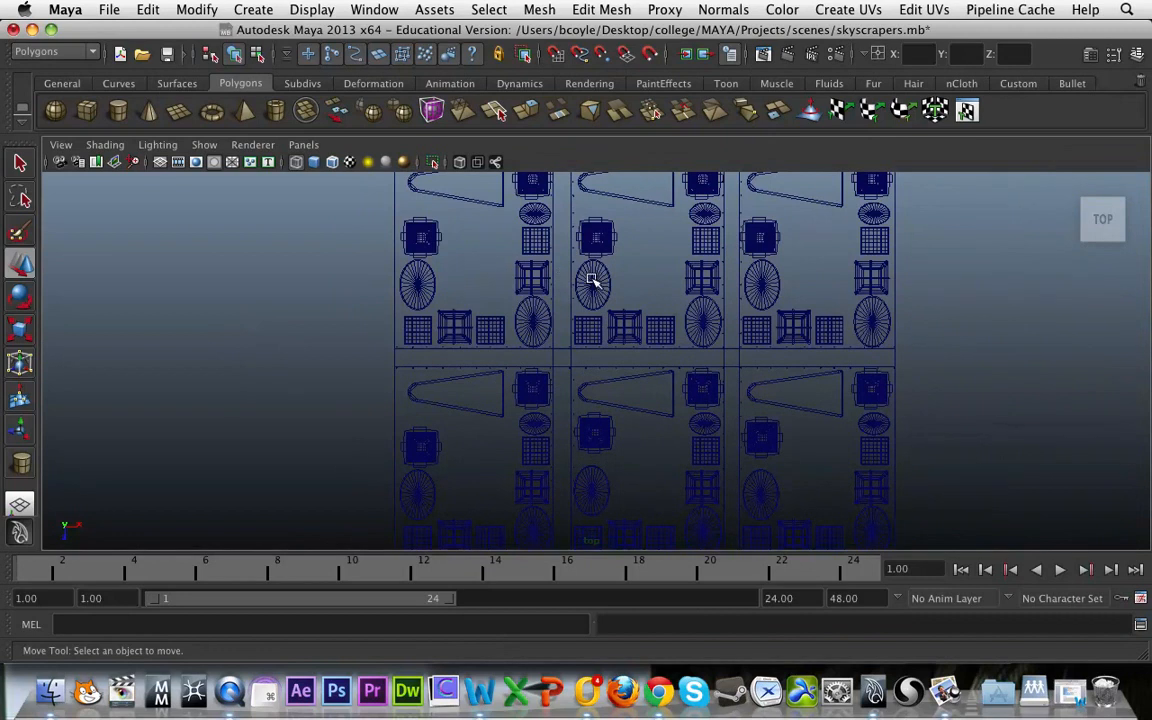
alt+middle_drag(591, 337, 591, 376)
alt+middle_drag(587, 300, 587, 371)
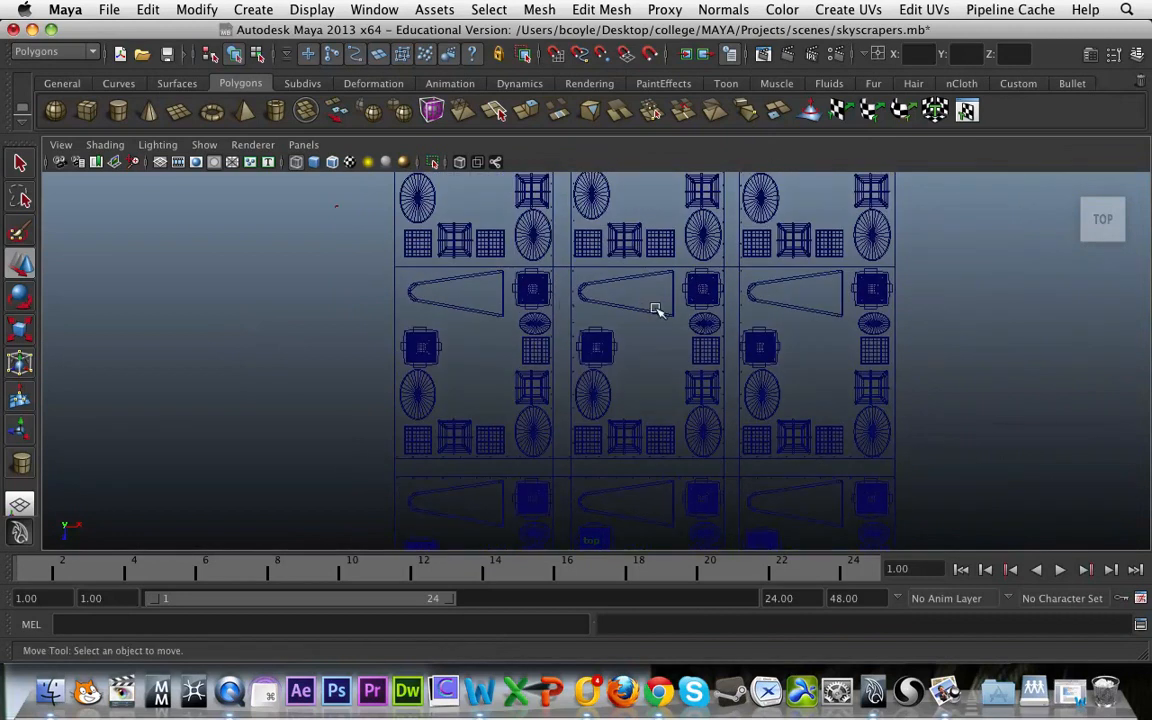
alt+middle_drag(663, 373, 622, 337)
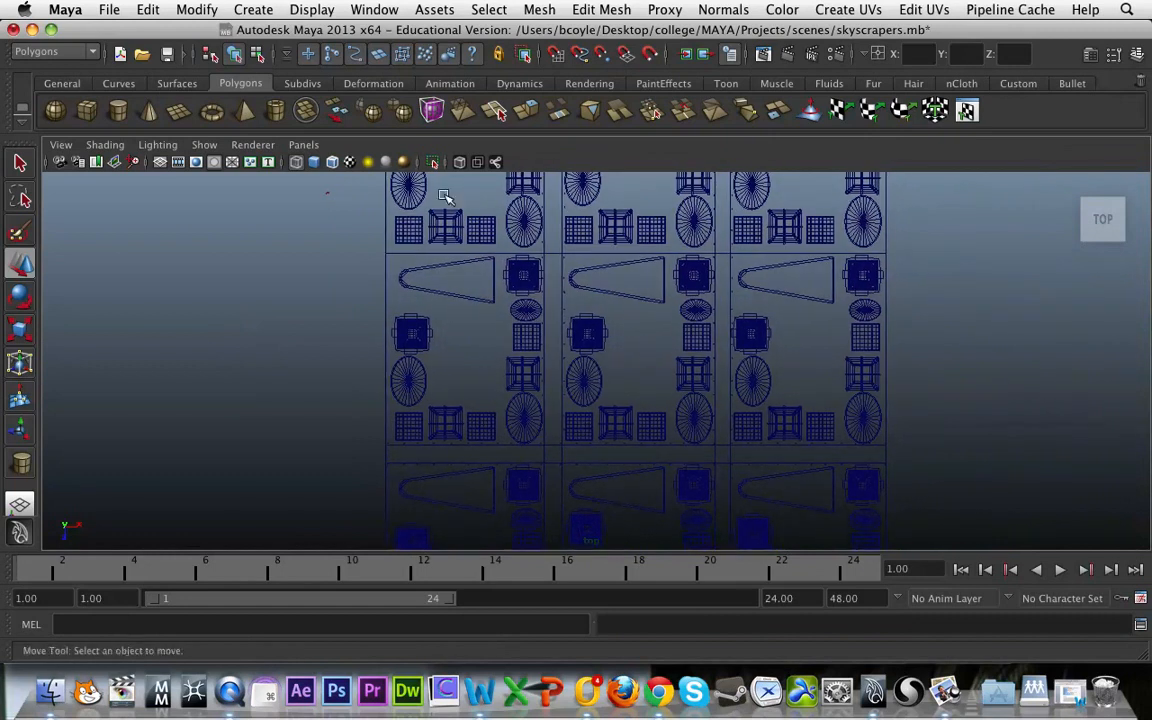
Start a CV curve at the city's outer edge, following the cross street and turning up the street between the first two block columns
click(258, 9)
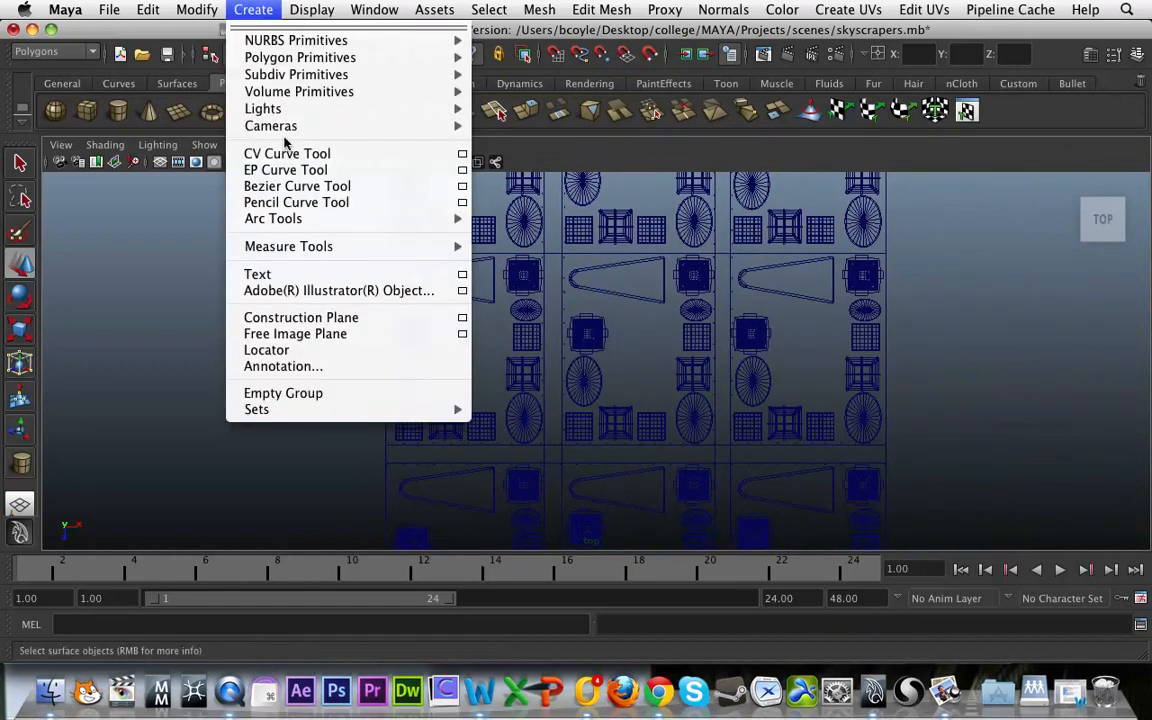
click(287, 153)
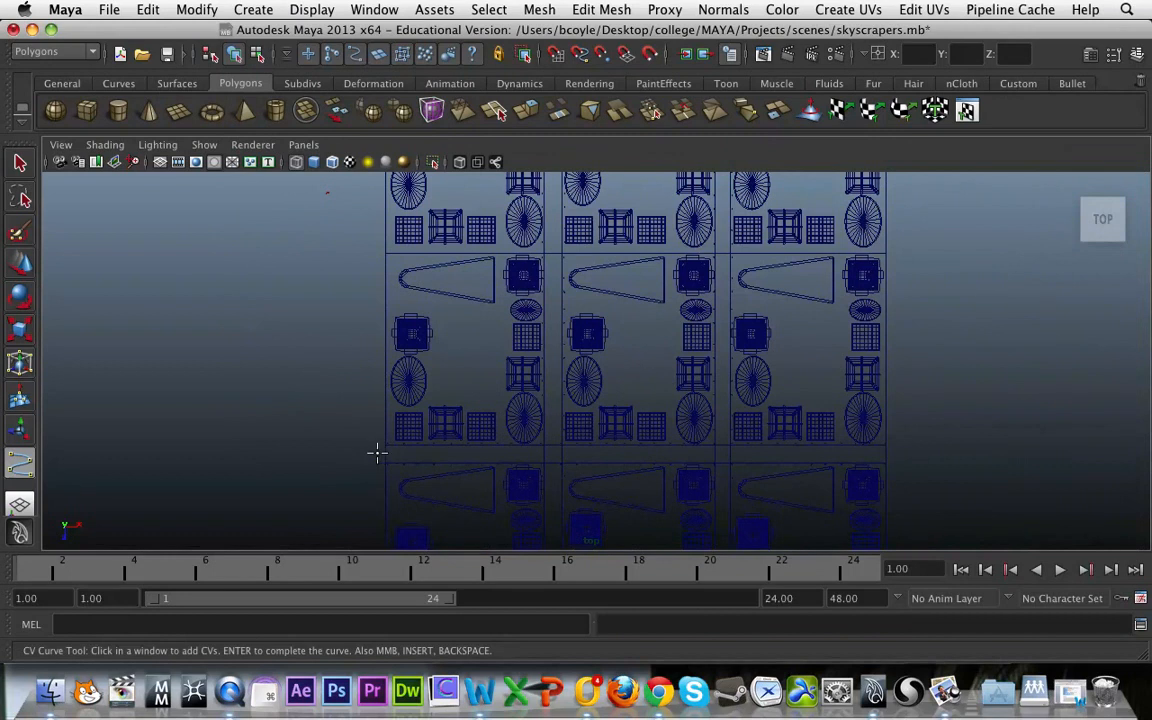
click(378, 454)
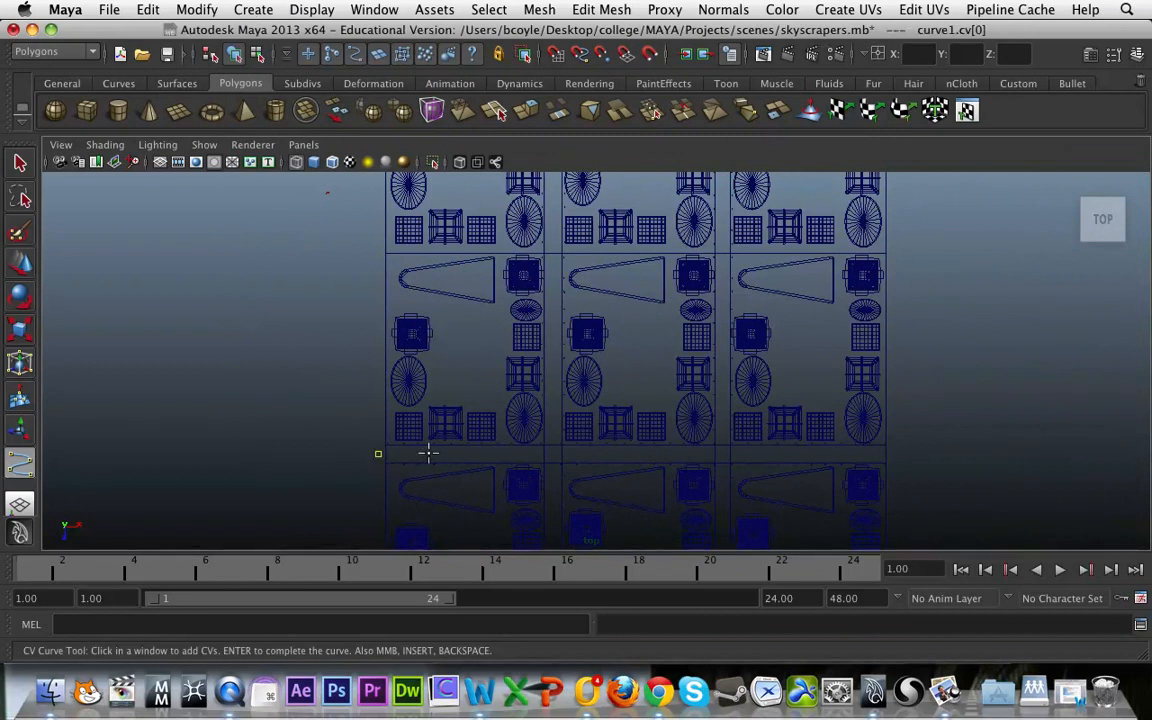
click(497, 455)
click(551, 404)
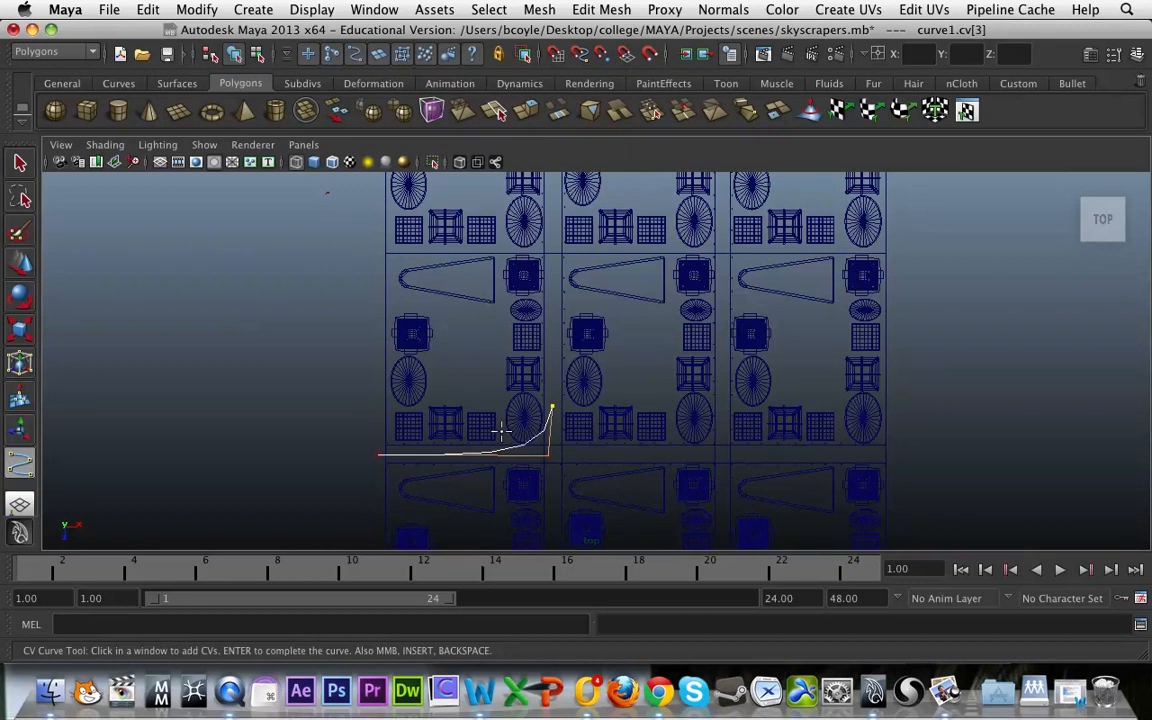
click(549, 333)
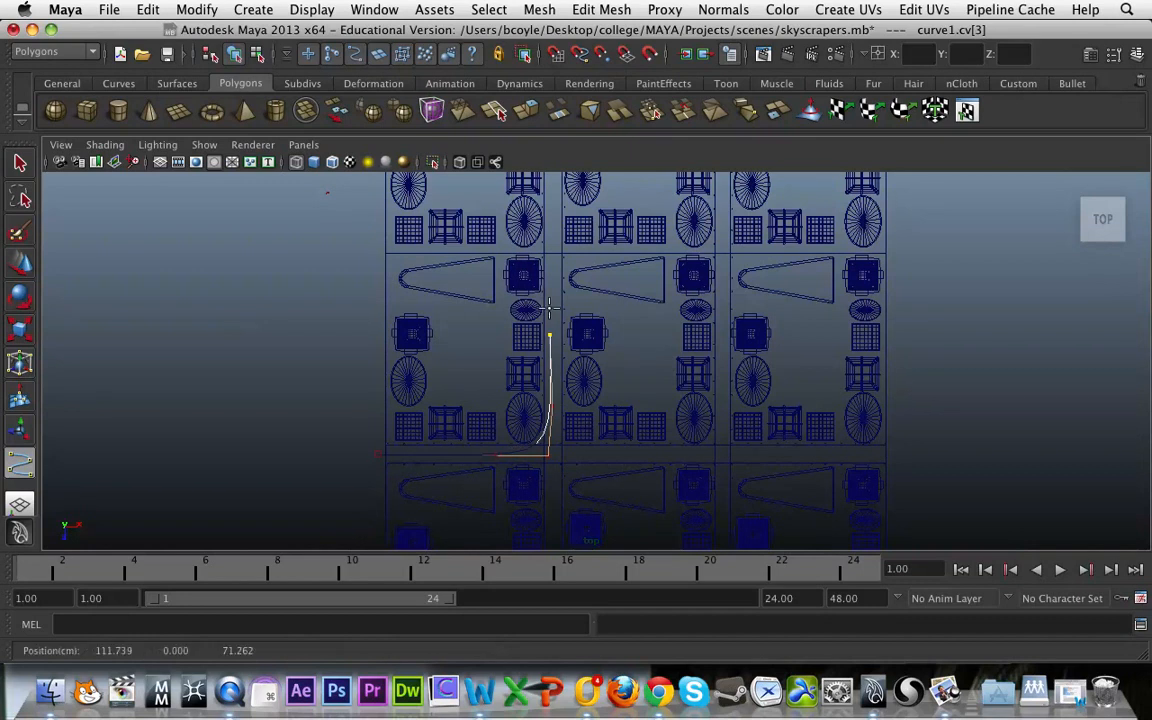
click(549, 297)
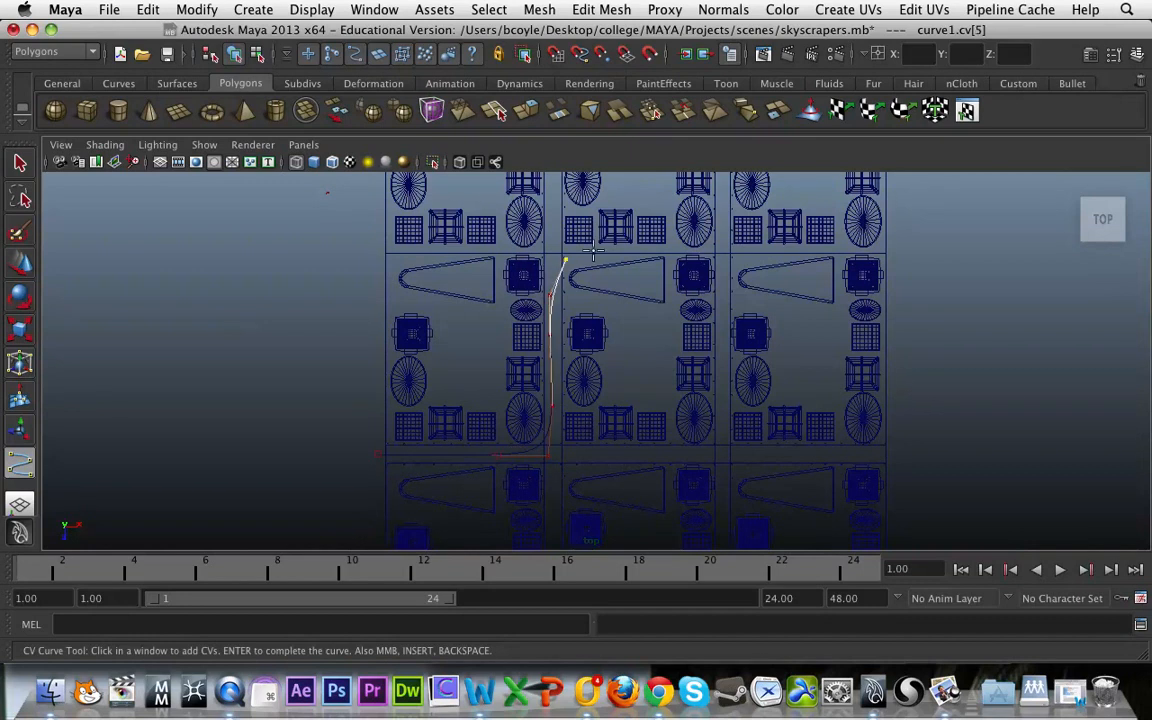
Continue the curve around the triangular building in the middle column, then diagonally up through the next block
click(568, 260)
click(676, 250)
click(672, 225)
click(657, 196)
click(659, 198)
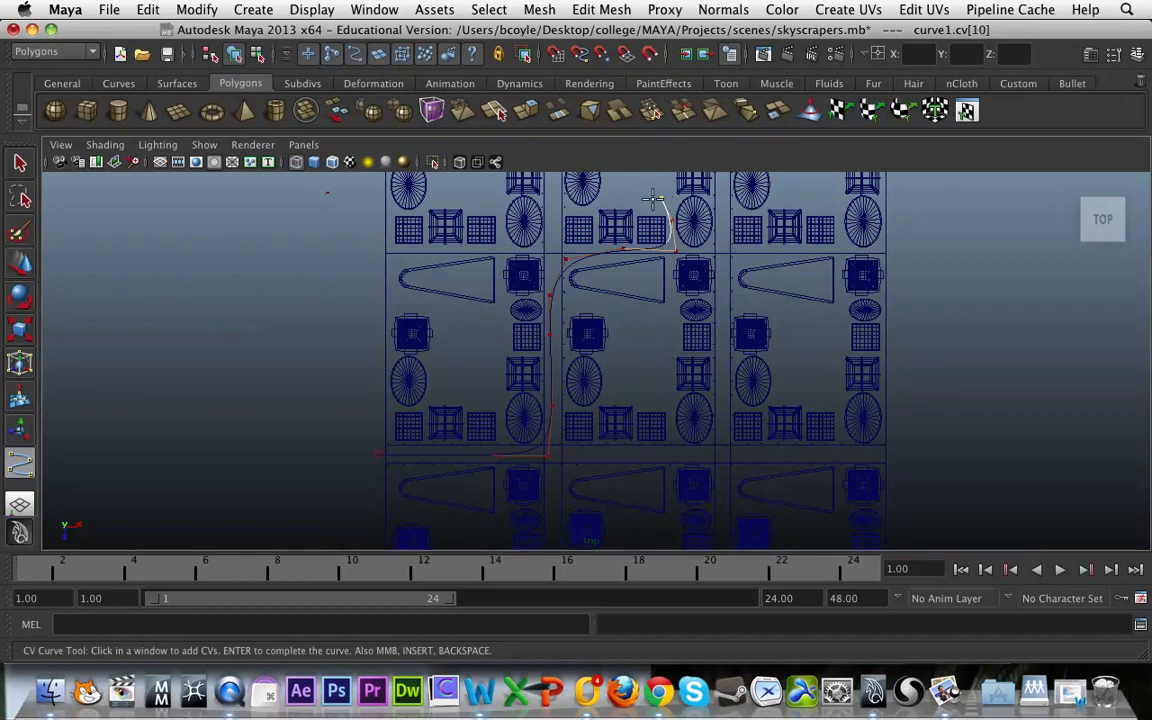
alt+middle_drag(661, 200, 649, 348)
click(648, 303)
click(614, 248)
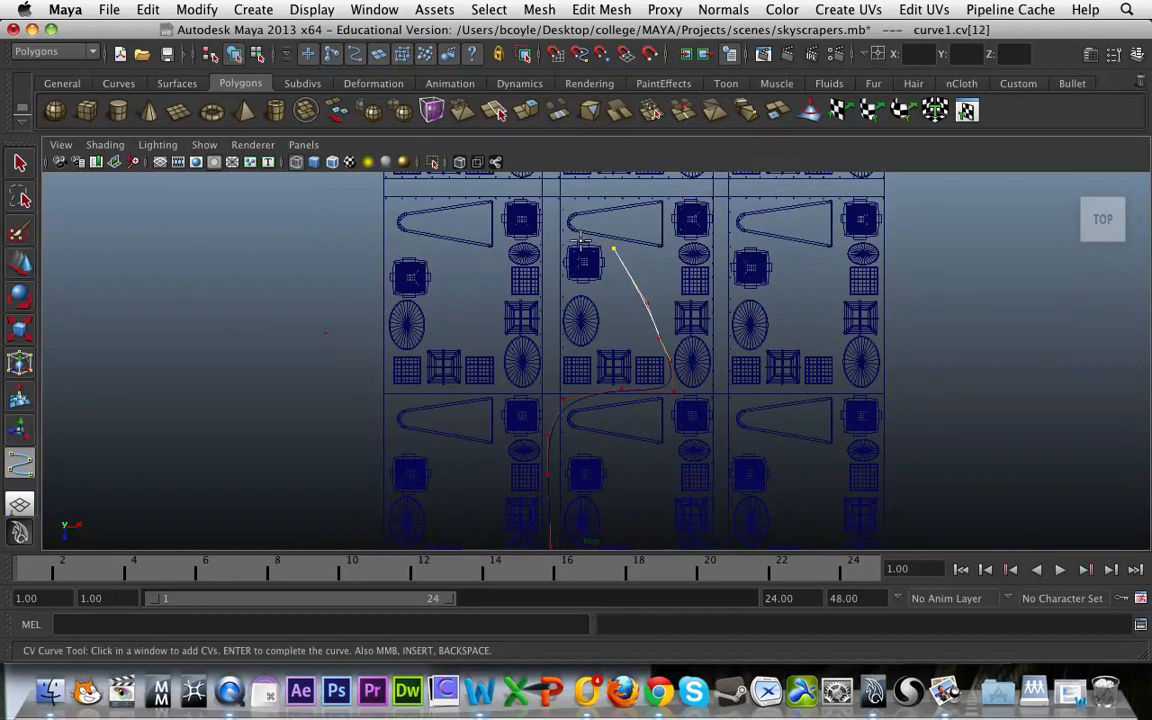
Wrap the curve around the narrow end of the upper triangular building, run it along the cross street and complete it
click(555, 225)
click(557, 208)
click(594, 193)
click(659, 188)
click(716, 194)
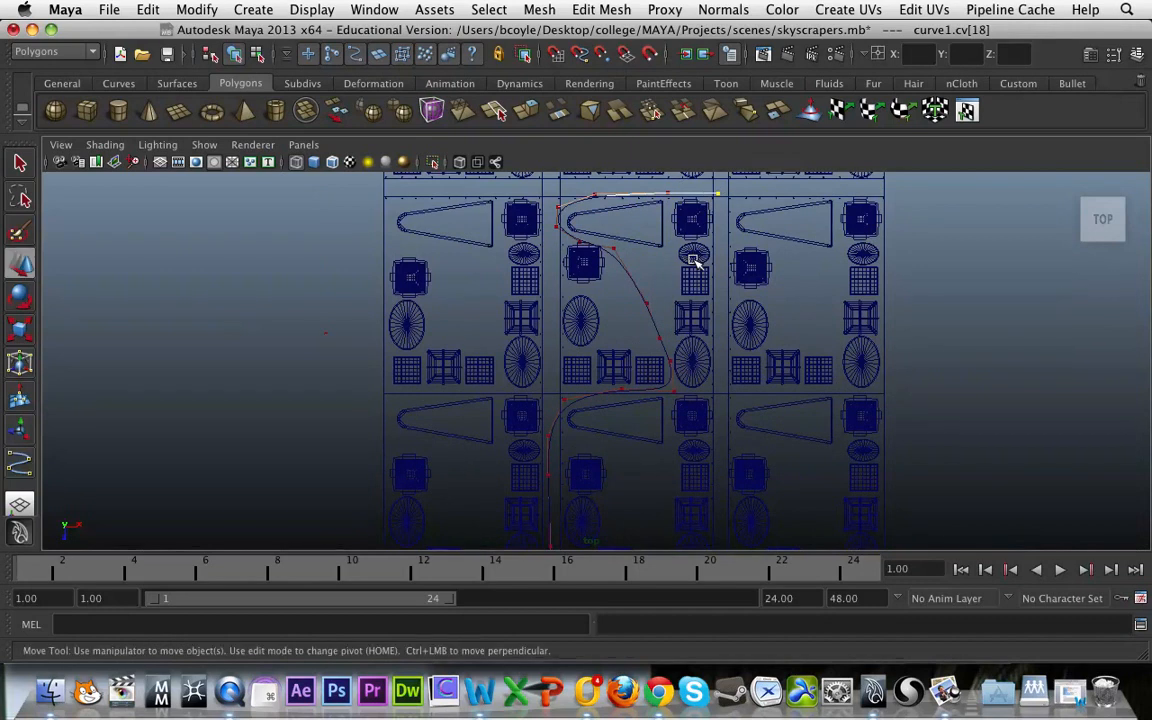
key(Return)
key(w)
Raise the whole curve about 19.3 cm above its original height in the perspective view
alt+middle_drag(622, 342, 643, 261)
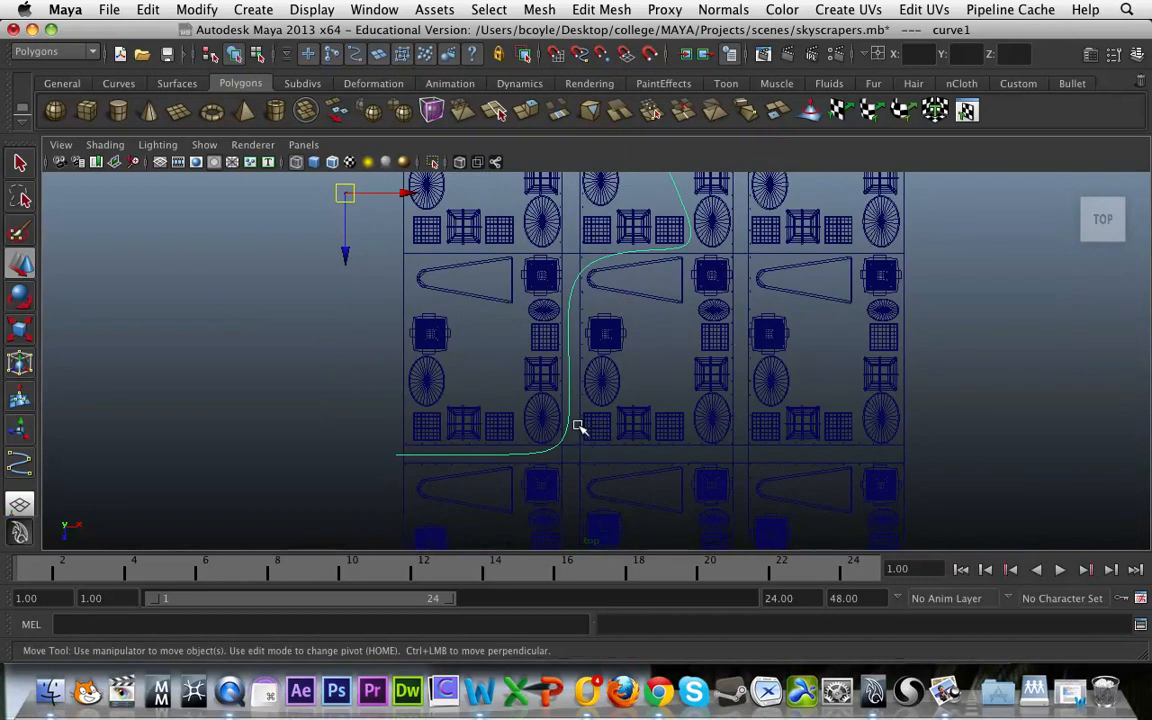
key(space)
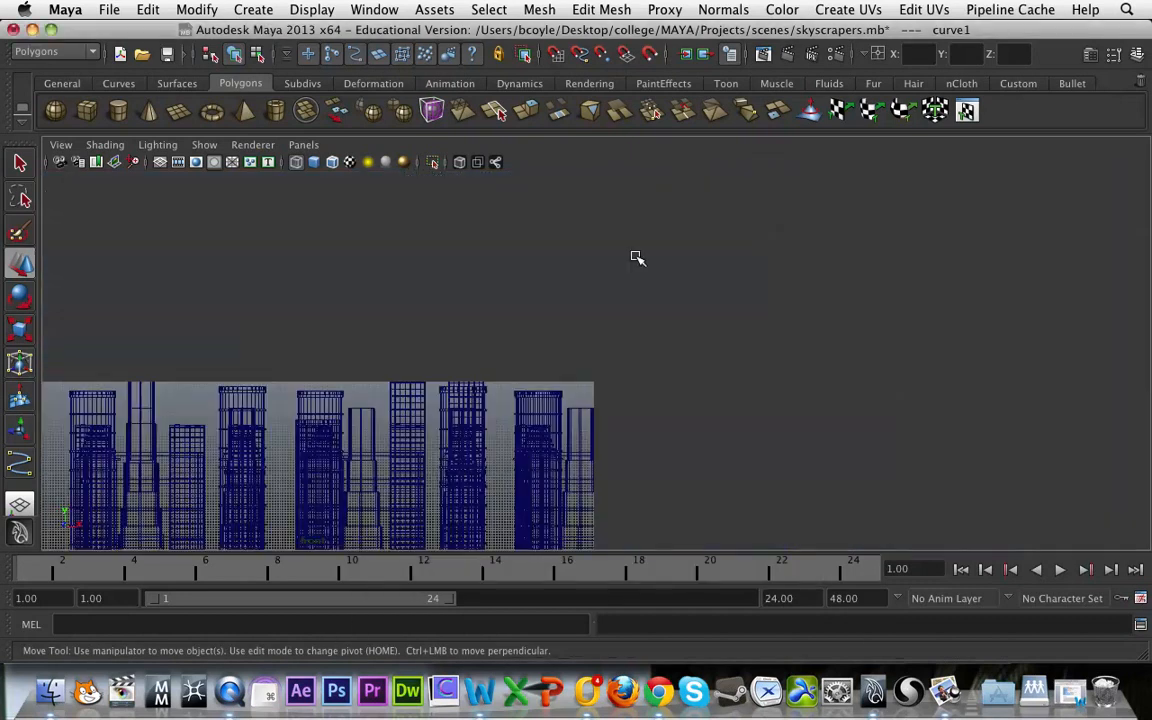
key(space)
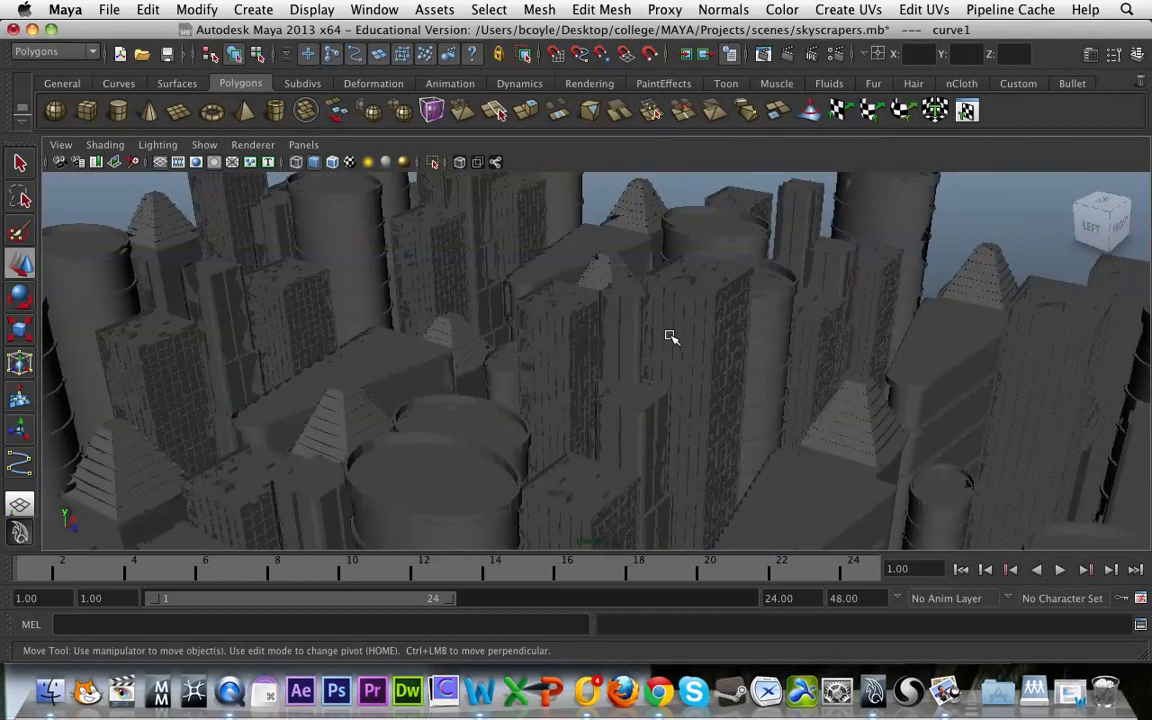
alt+drag(694, 296, 666, 375)
alt+drag(575, 421, 620, 430)
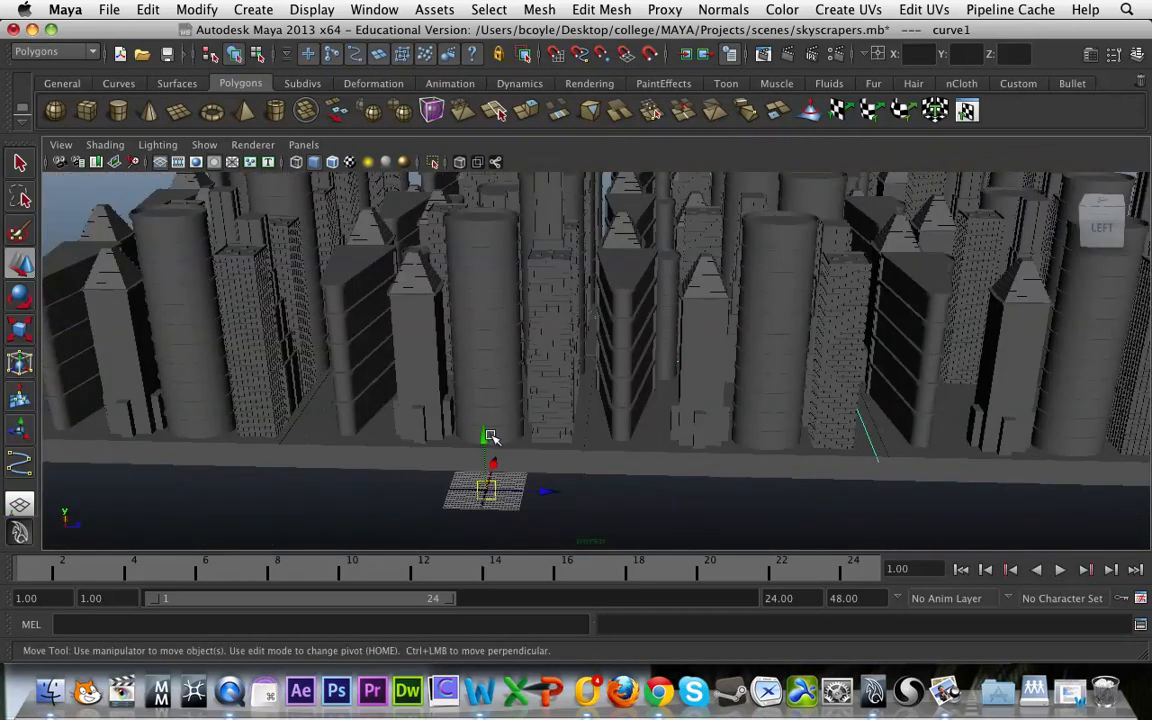
drag(485, 438, 487, 378)
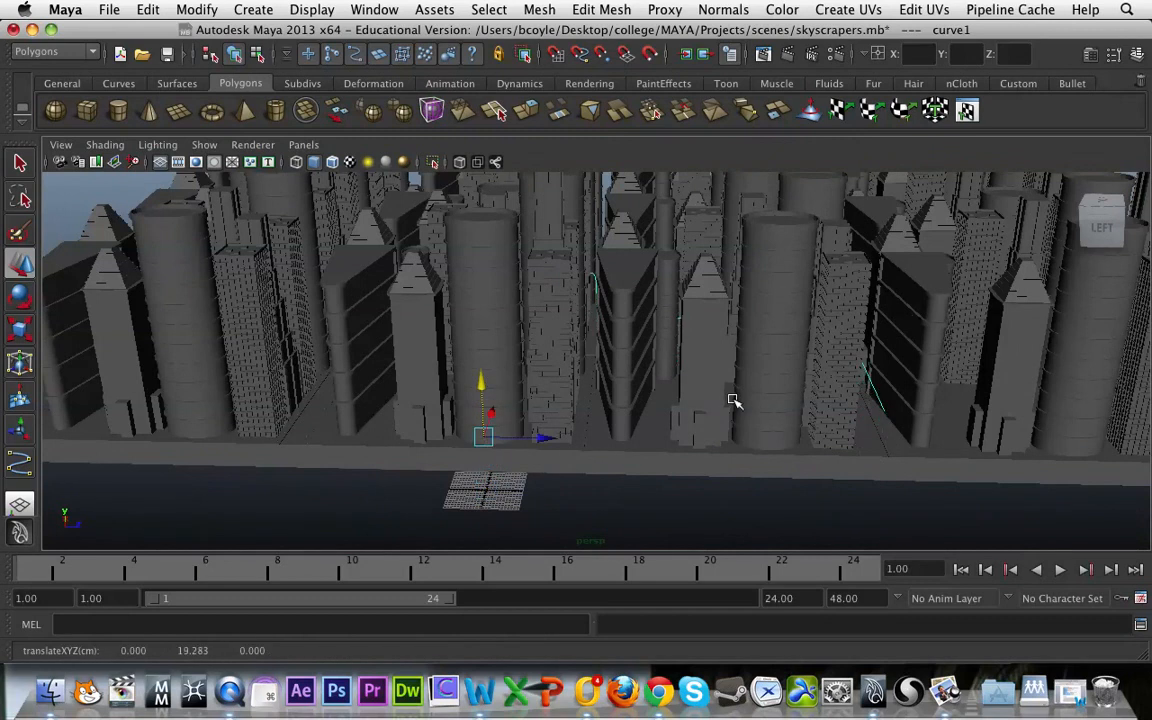
Switch the curve to control vertex editing and, in wireframe display, raise the three vertices of its first upper bend
alt+drag(727, 400, 820, 433)
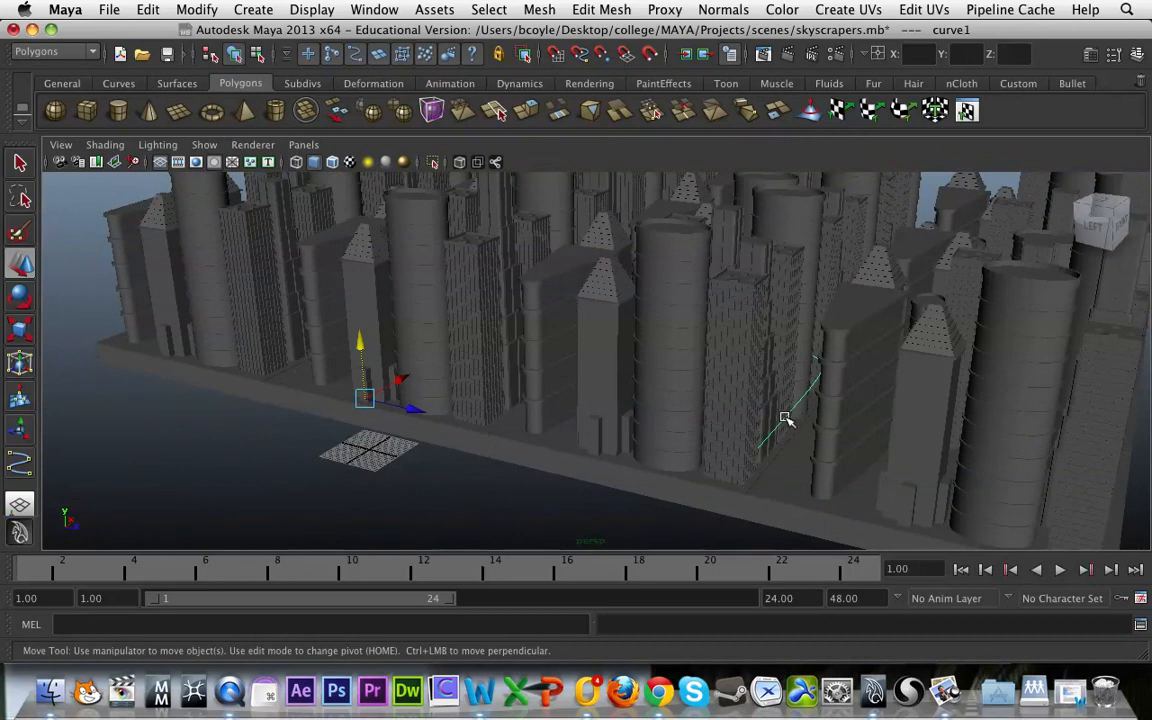
right_drag(785, 418, 750, 419)
mouse_move(812, 406)
alt+mouse_down()
mouse_move(836, 406)
mouse_move(814, 386)
alt+mouse_up()
key(w)
mouse_move(836, 343)
mouse_down()
mouse_move(860, 330)
mouse_move(794, 363)
mouse_move(606, 311)
mouse_move(647, 421)
mouse_up()
key(4)
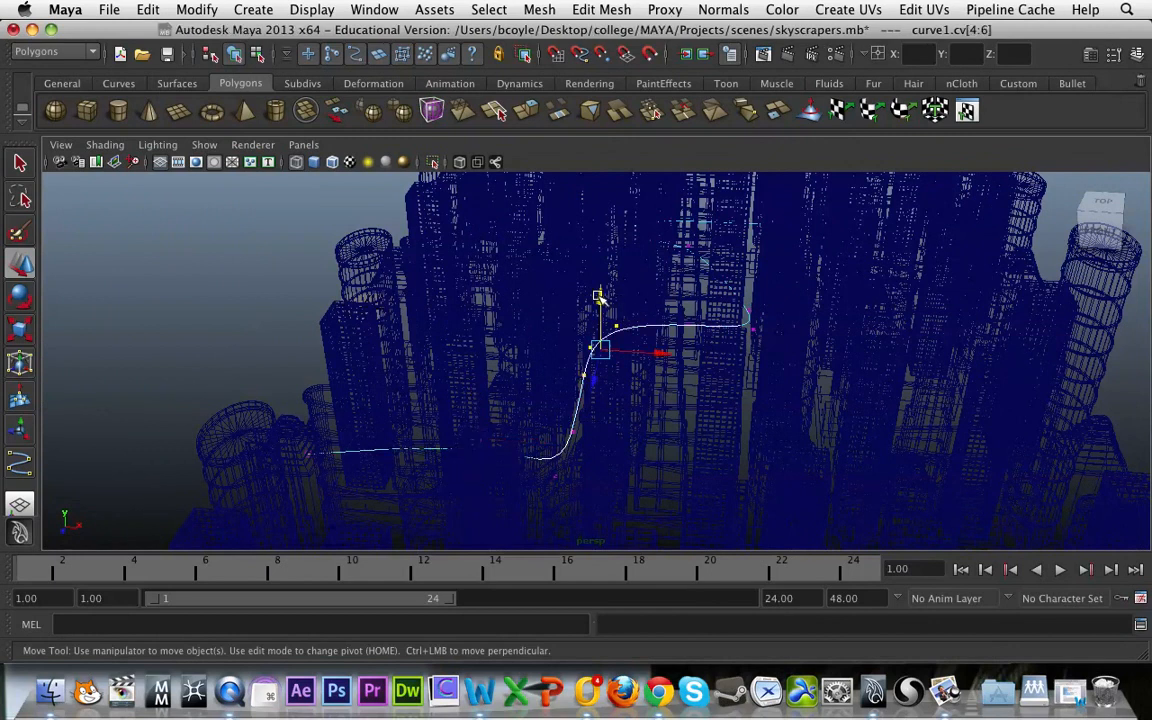
drag(599, 298, 600, 266)
Raise the two control vertices at the curve's sharp second bend and return to shaded display
drag(764, 284, 739, 343)
drag(756, 262, 757, 238)
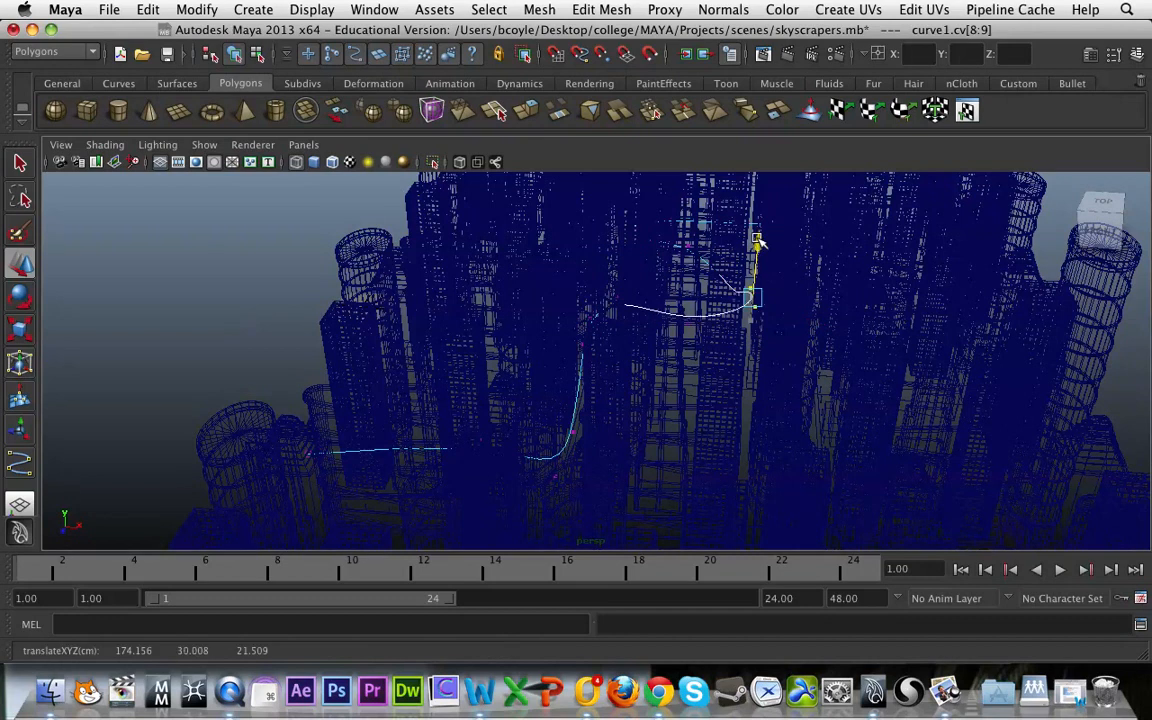
key(5)
alt+drag(699, 324, 802, 314)
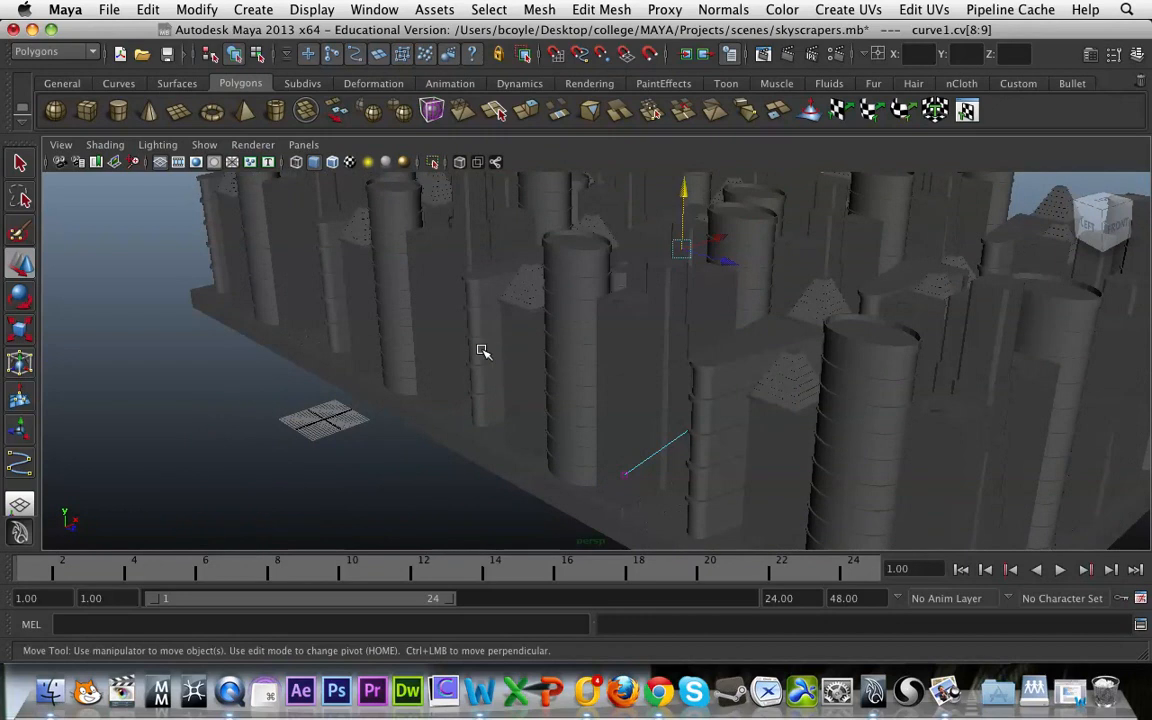
Create a standard camera and select it together with the curve
click(262, 9)
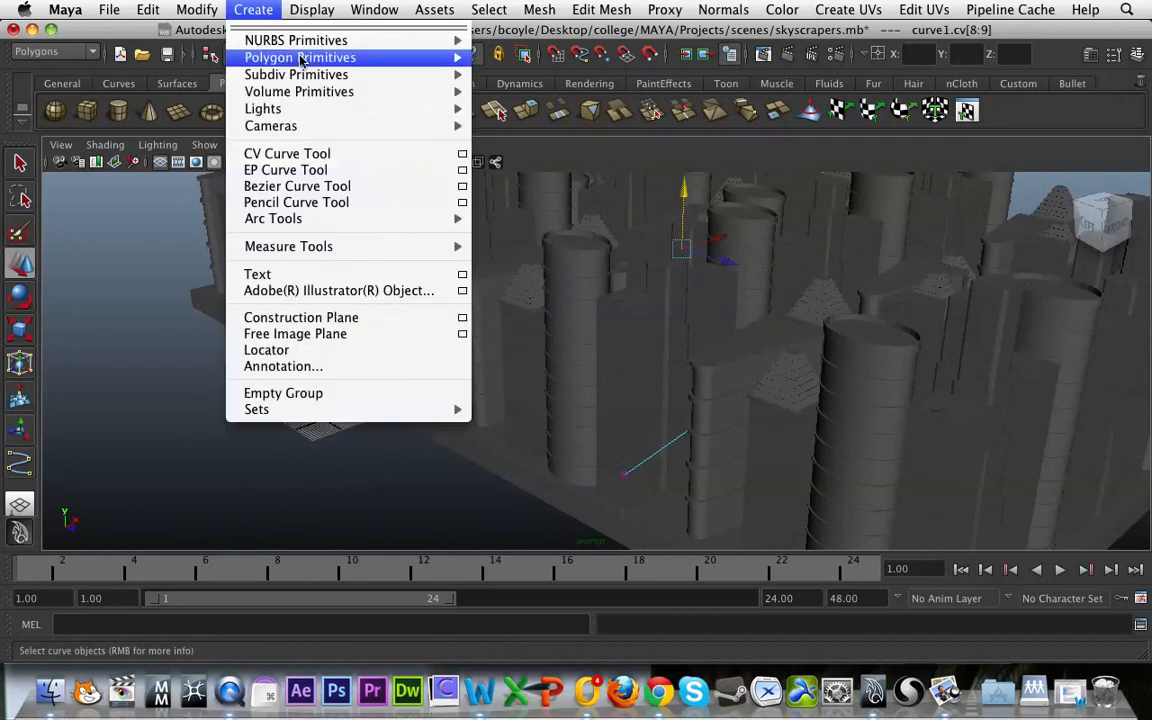
mouse_move(316, 126)
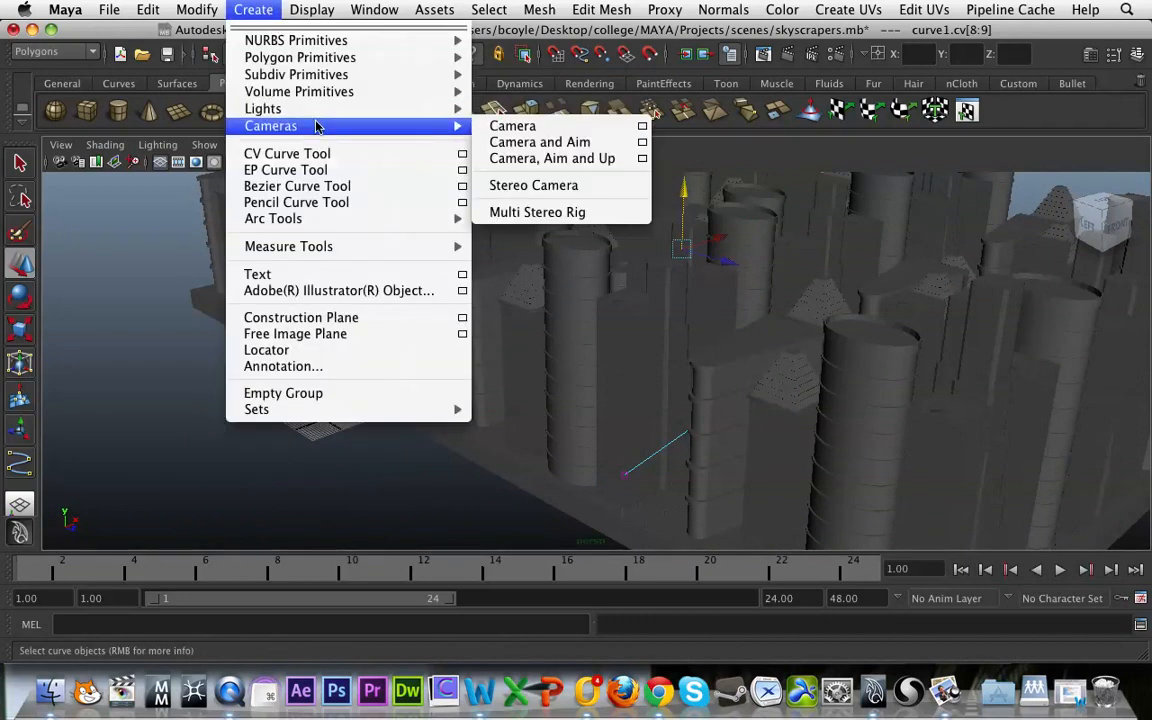
click(540, 127)
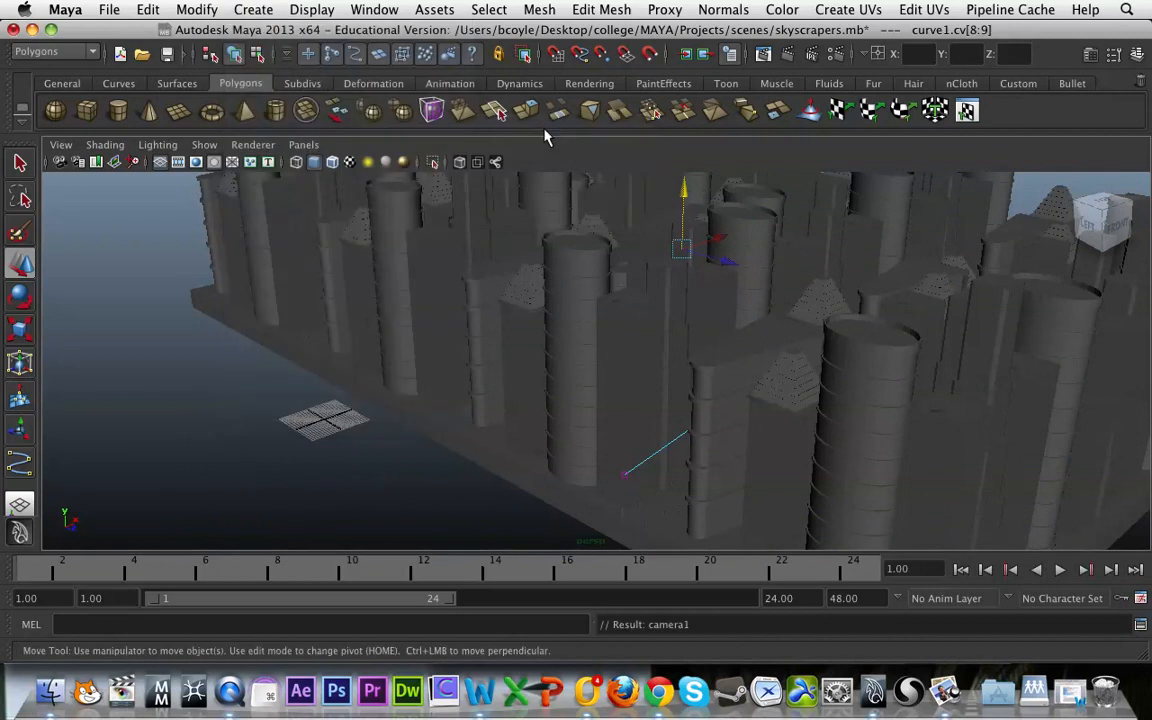
scroll(508, 389, up, 3)
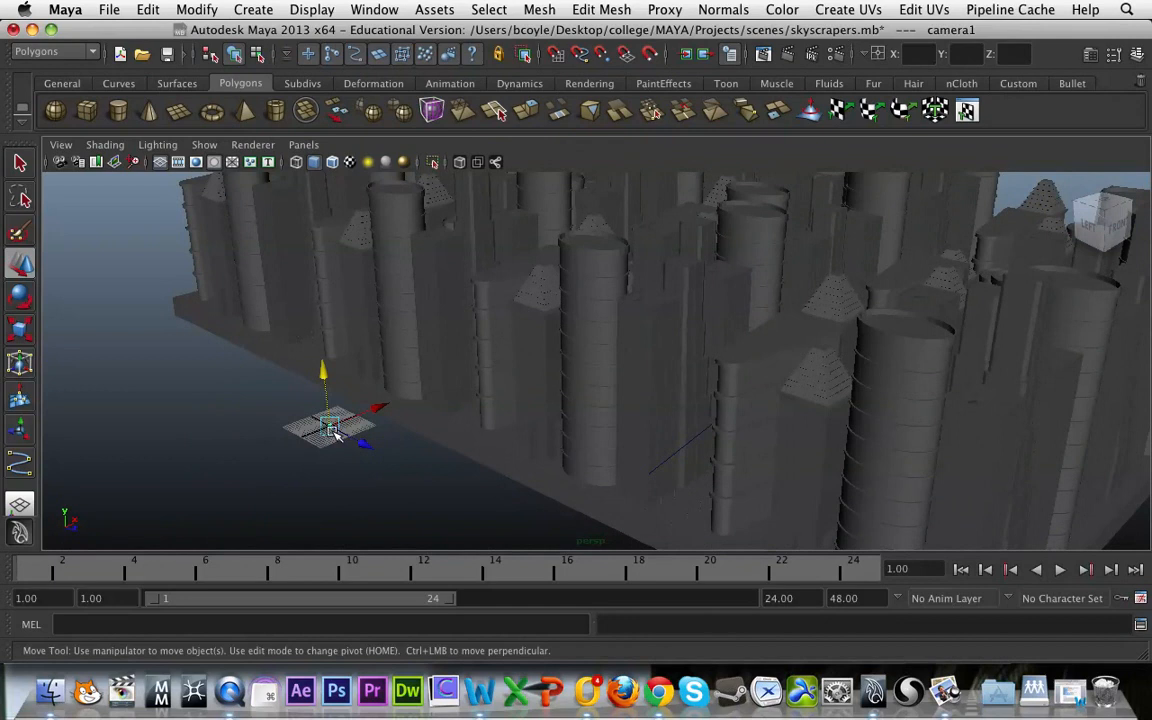
click(665, 463)
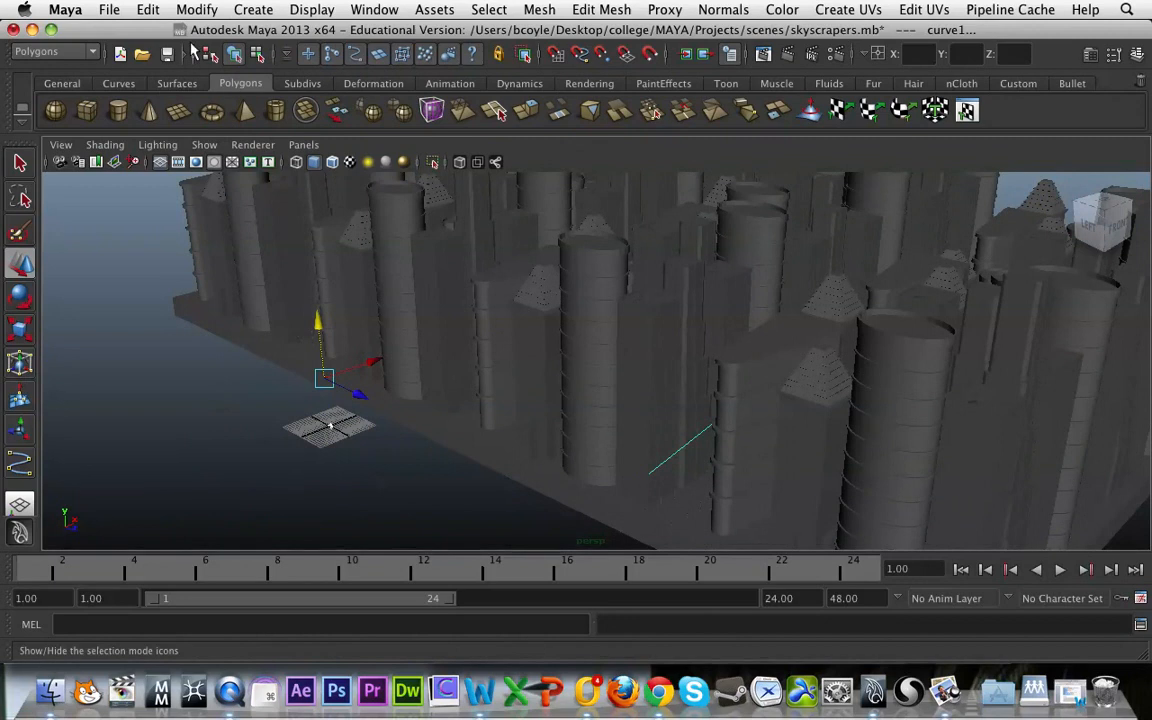
Attach the camera to the curve as a motion path from frame 1 to 1000, with follow, inverse front and bank enabled
click(70, 53)
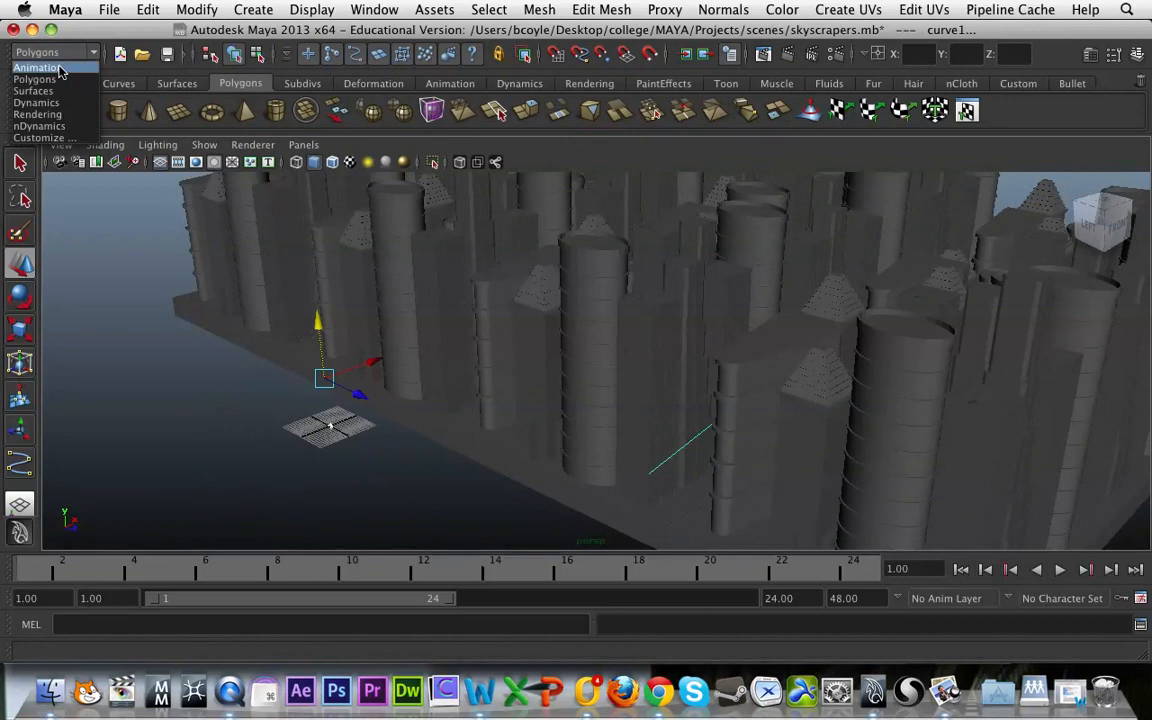
click(38, 67)
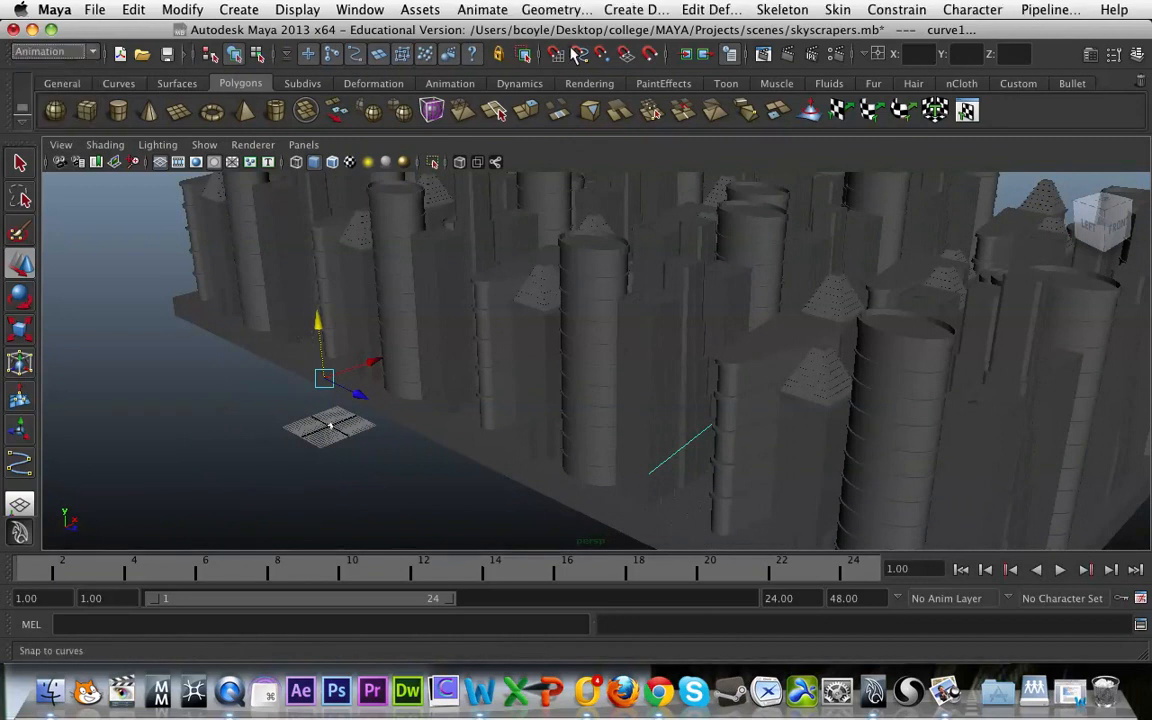
click(500, 12)
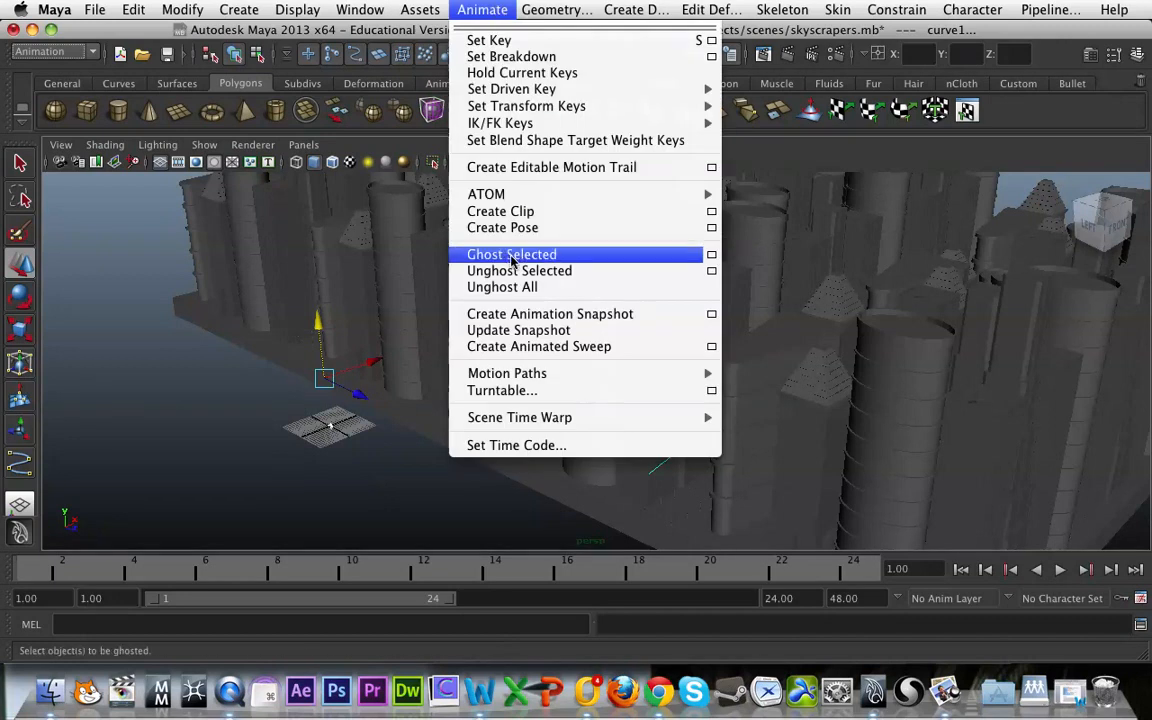
mouse_move(560, 373)
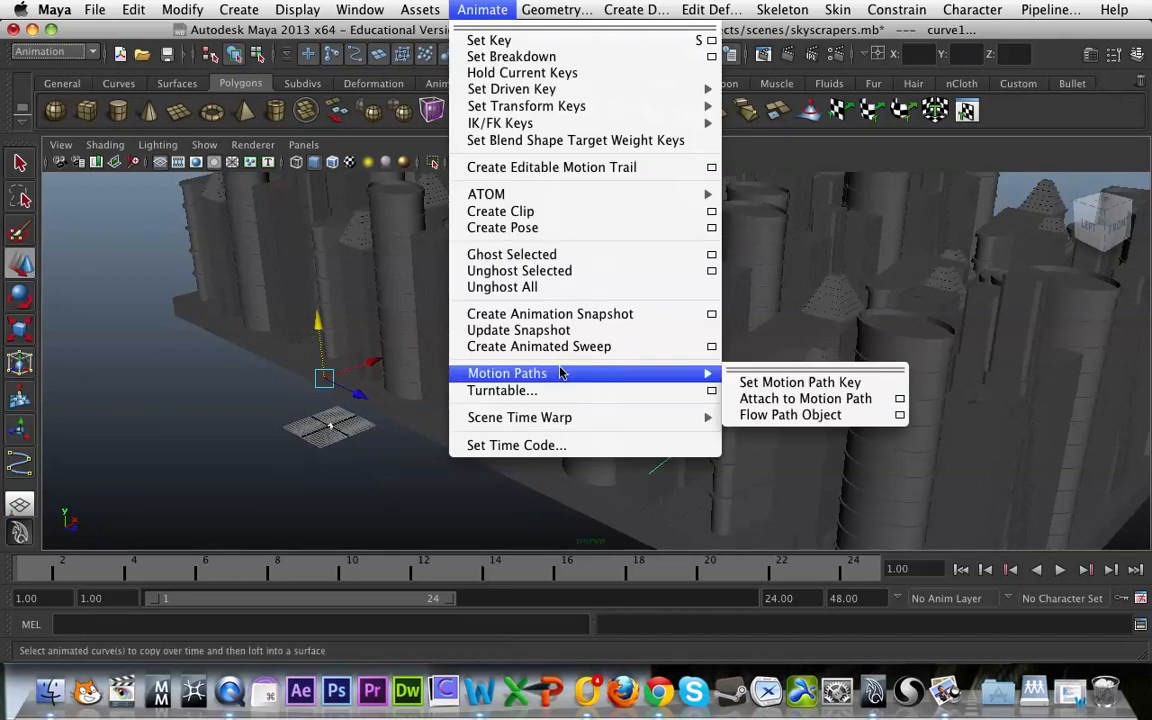
click(900, 402)
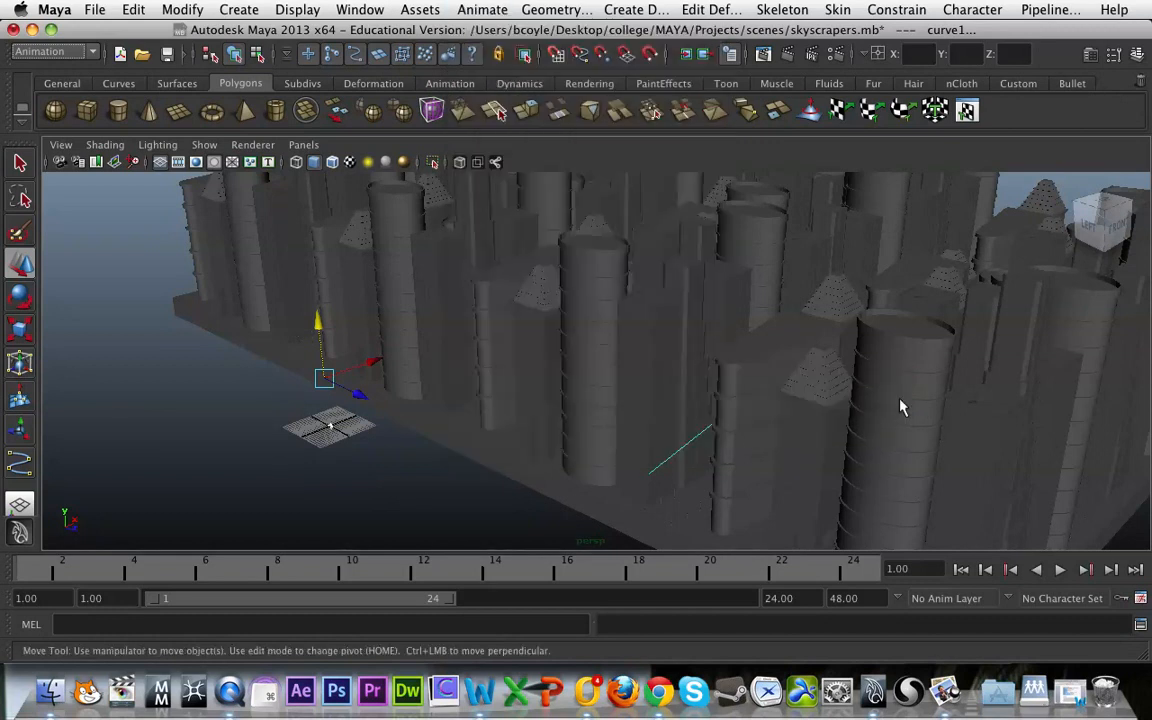
drag(520, 86, 742, 130)
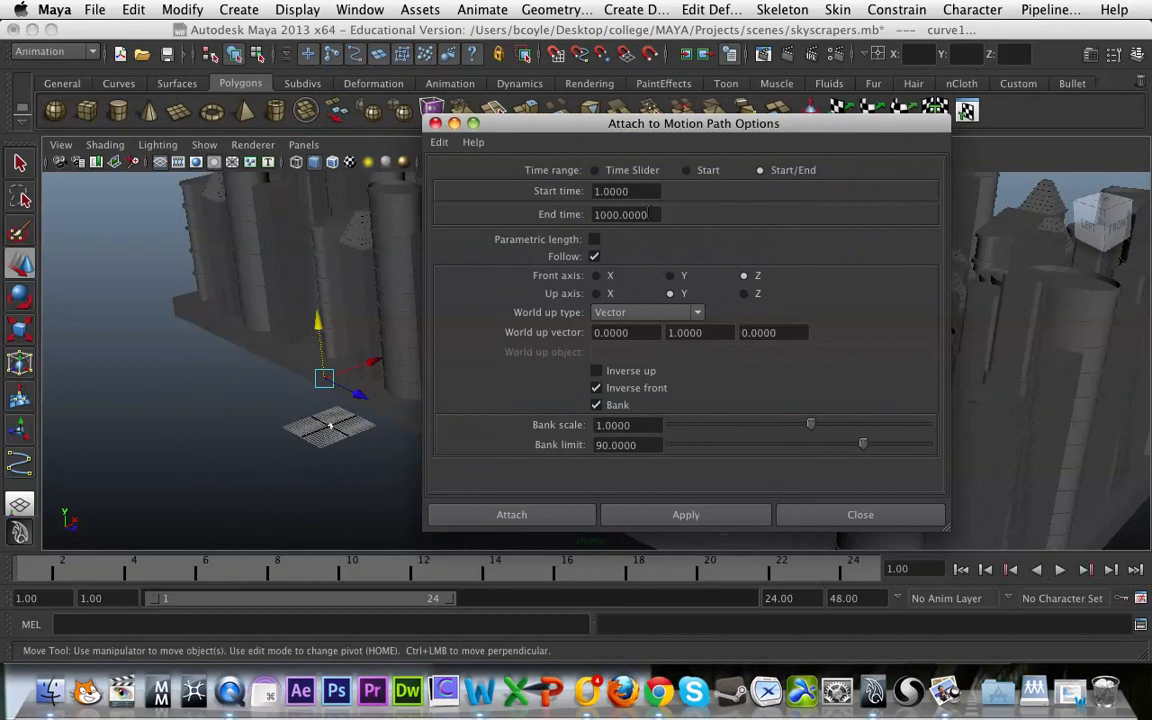
click(638, 196)
click(636, 215)
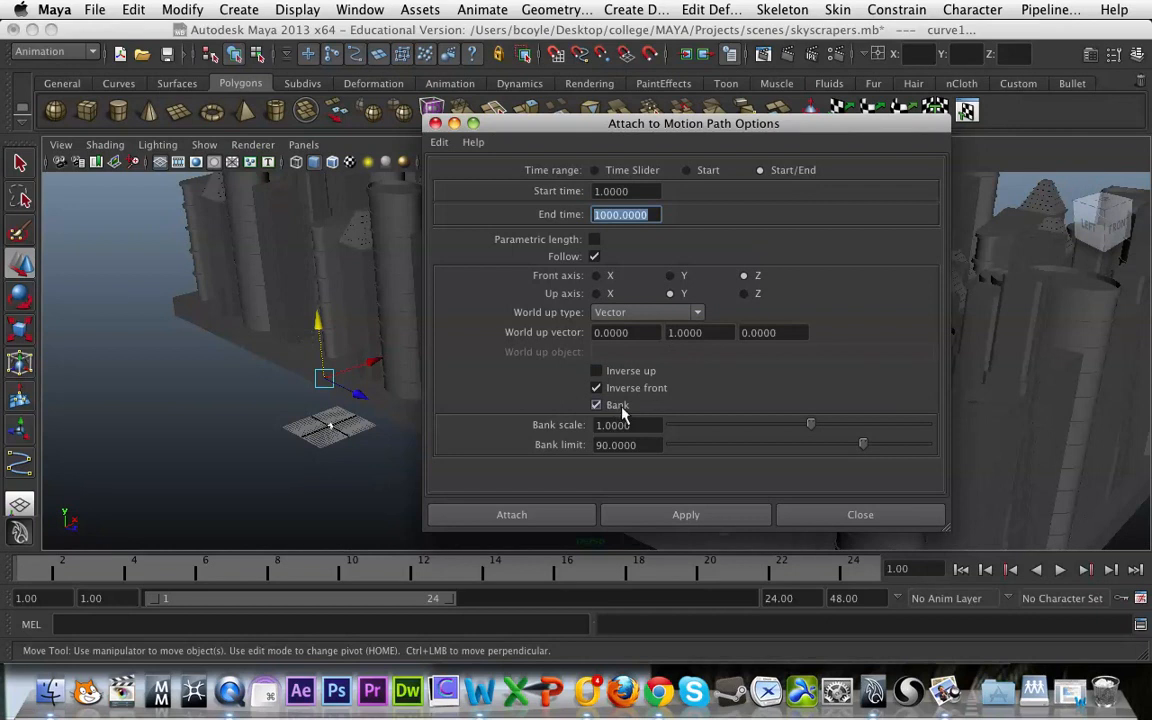
click(557, 520)
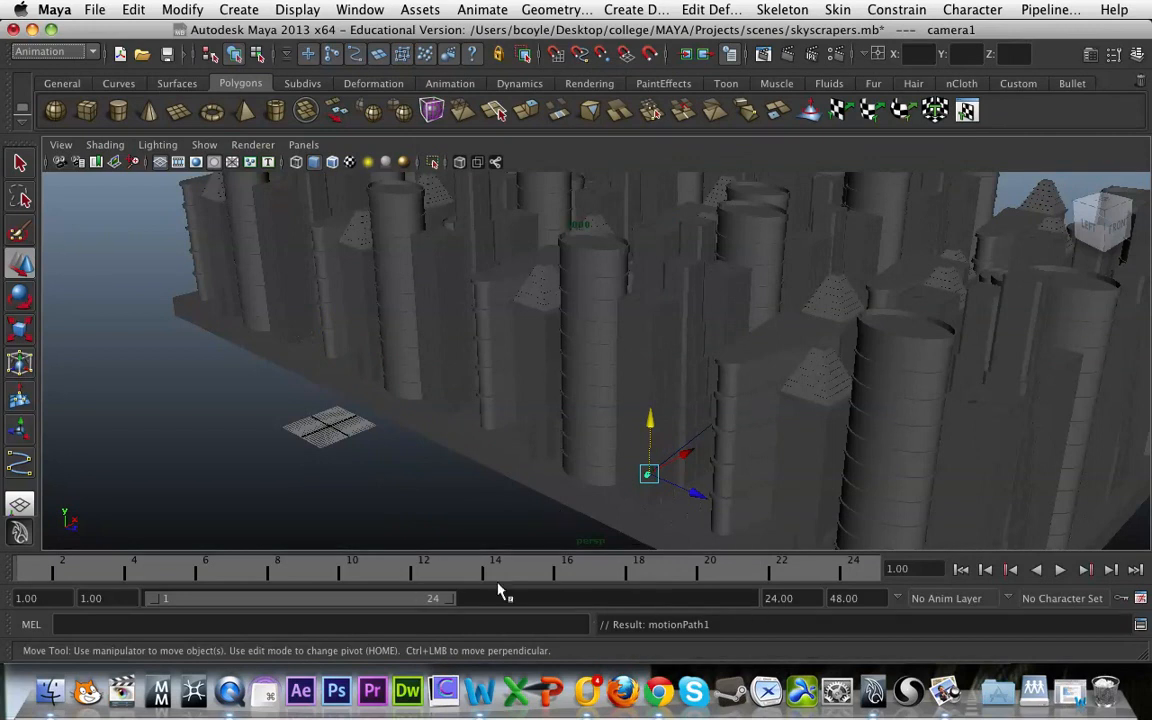
Set the playback range's end to frame 1000, briefly play the animation, and return to frame 1
click(792, 598)
drag(795, 598, 729, 601)
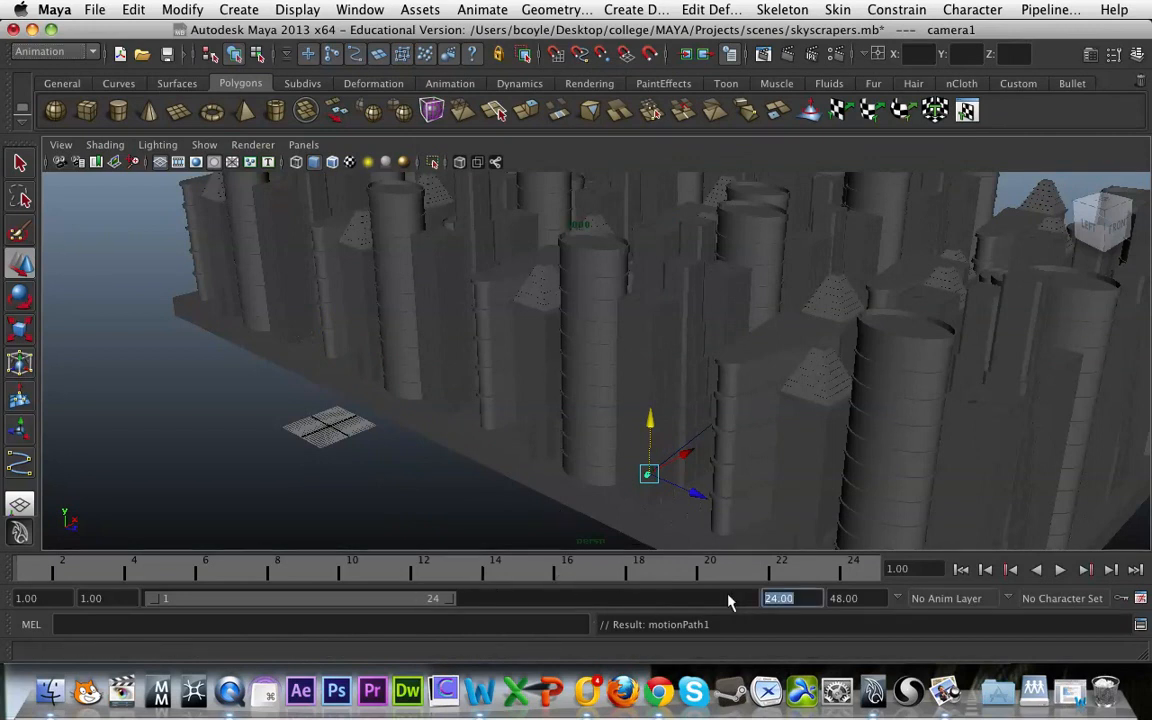
text(1000)
key(Return)
key(alt+v)
drag(225, 577, 5, 572)
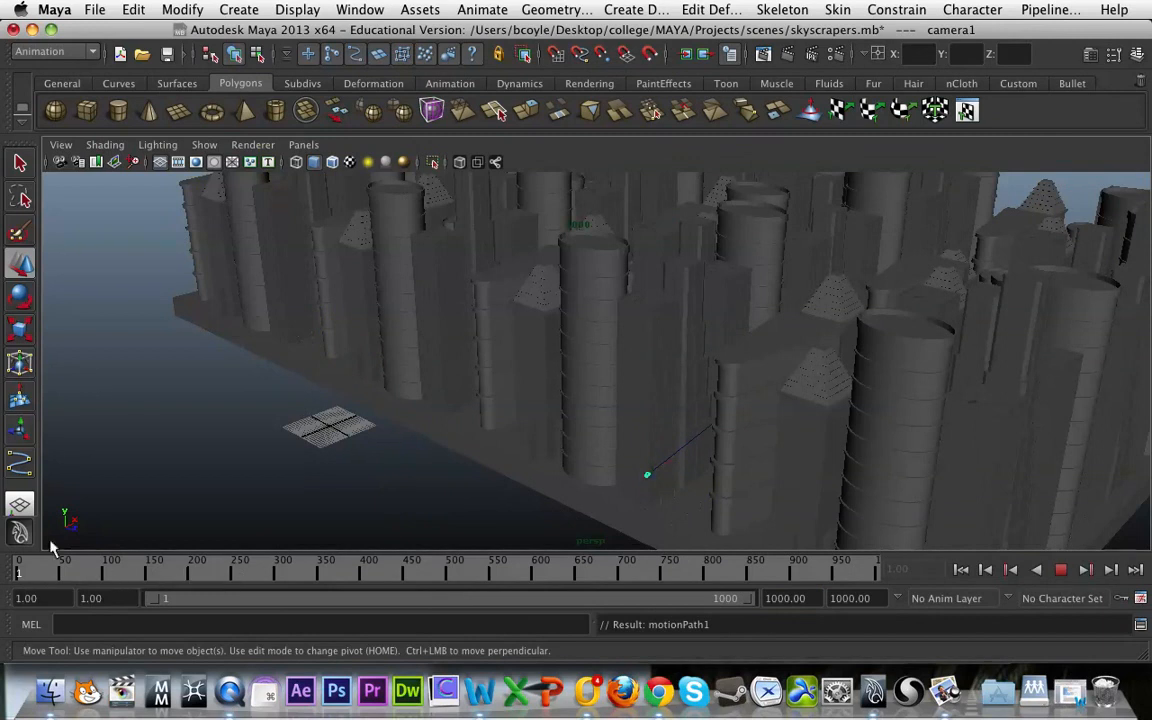
Look through camera1 and play the fly-through from the first frame, stopping at frame 420
click(303, 145)
mouse_move(334, 162)
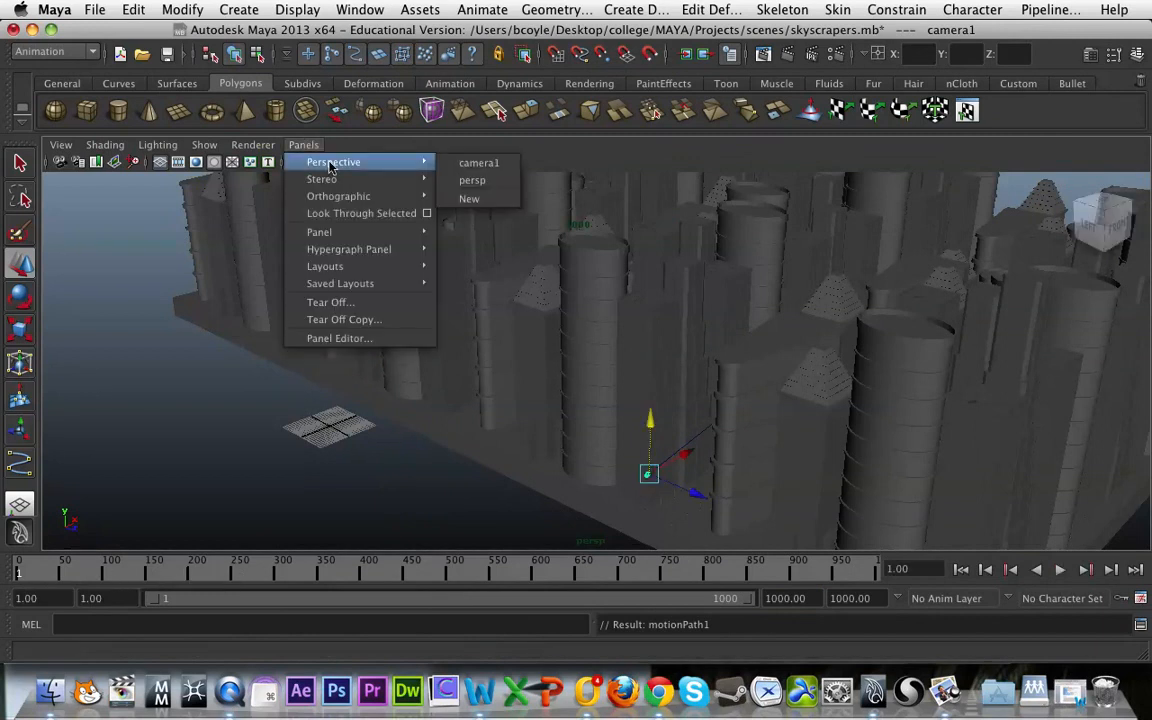
click(480, 163)
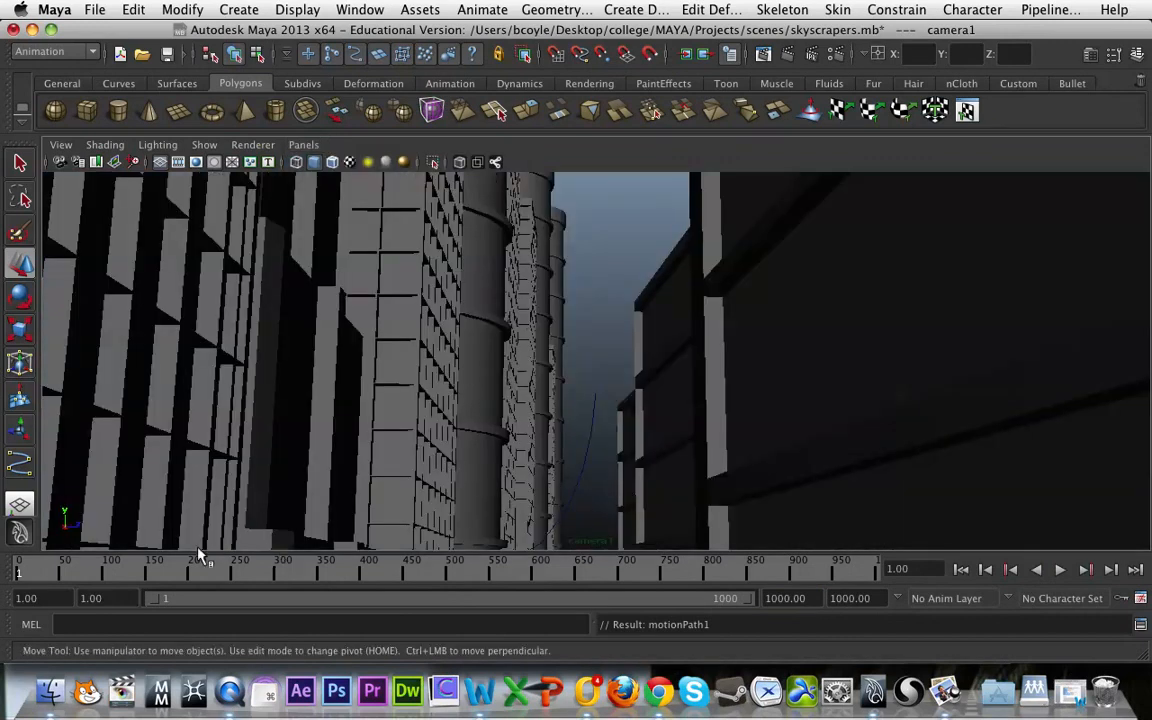
click(1060, 570)
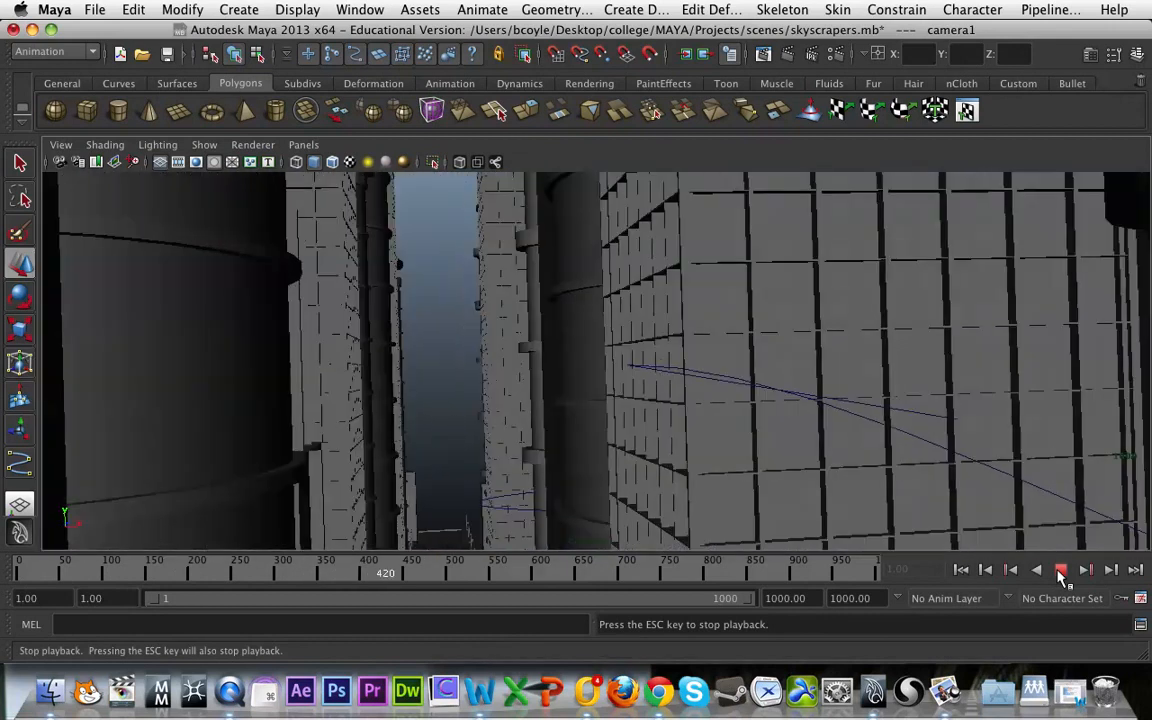
click(1061, 570)
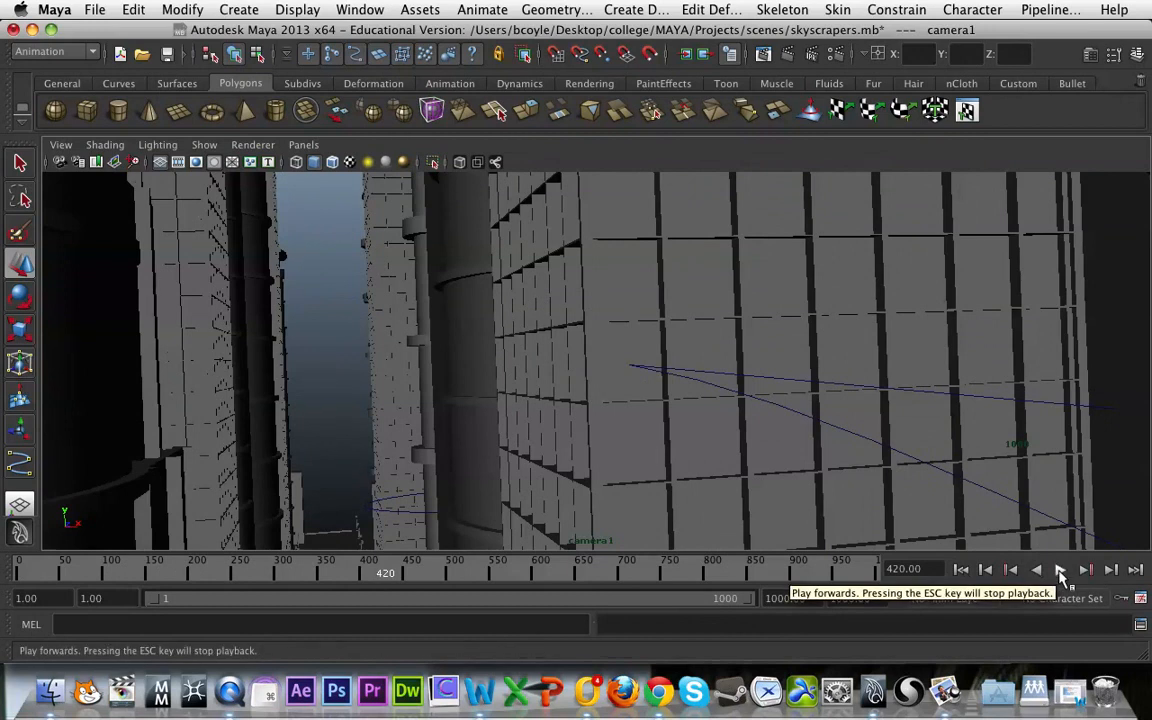
Open the playback speed options for the timeline
right_click(1061, 577)
mouse_move(1052, 460)
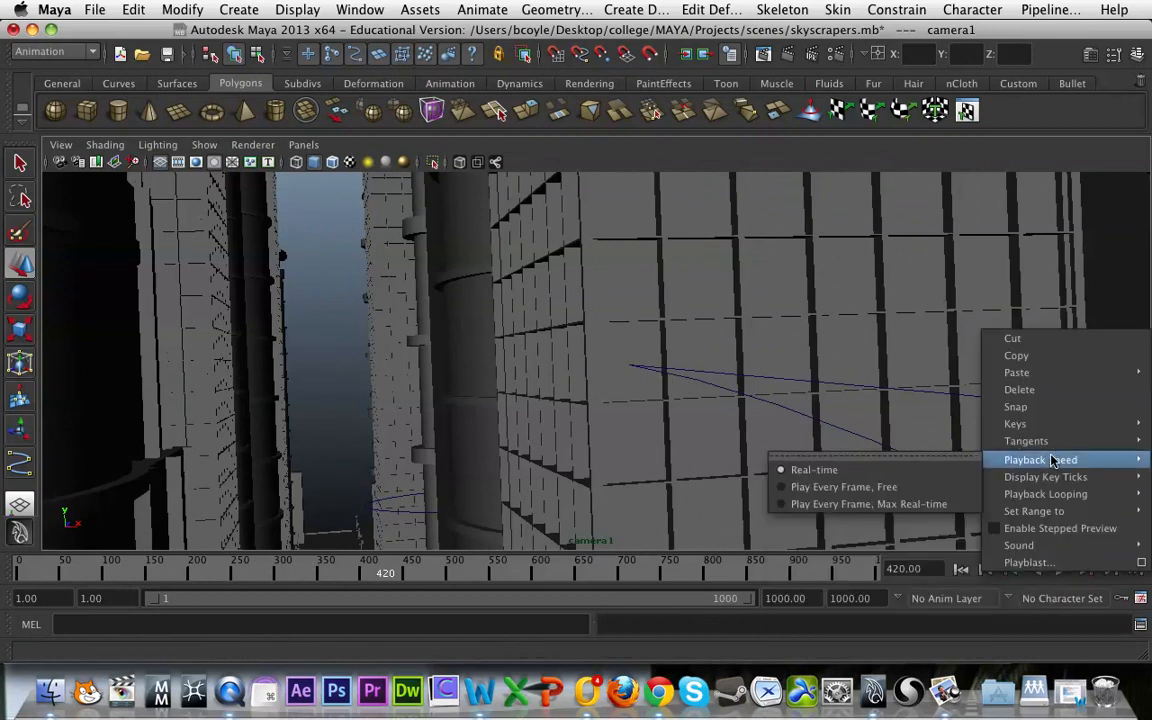